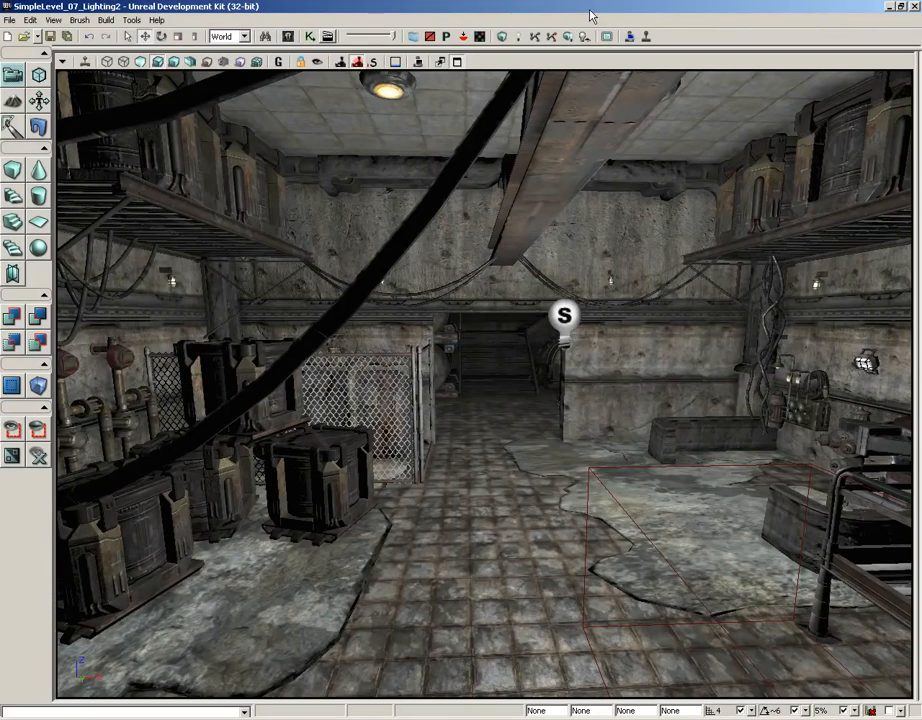
Step: Select the point light beside the doorway and open its properties
{"action": "left_click_drag", "start_coordinate": [524, 420], "coordinate": [562, 265]}
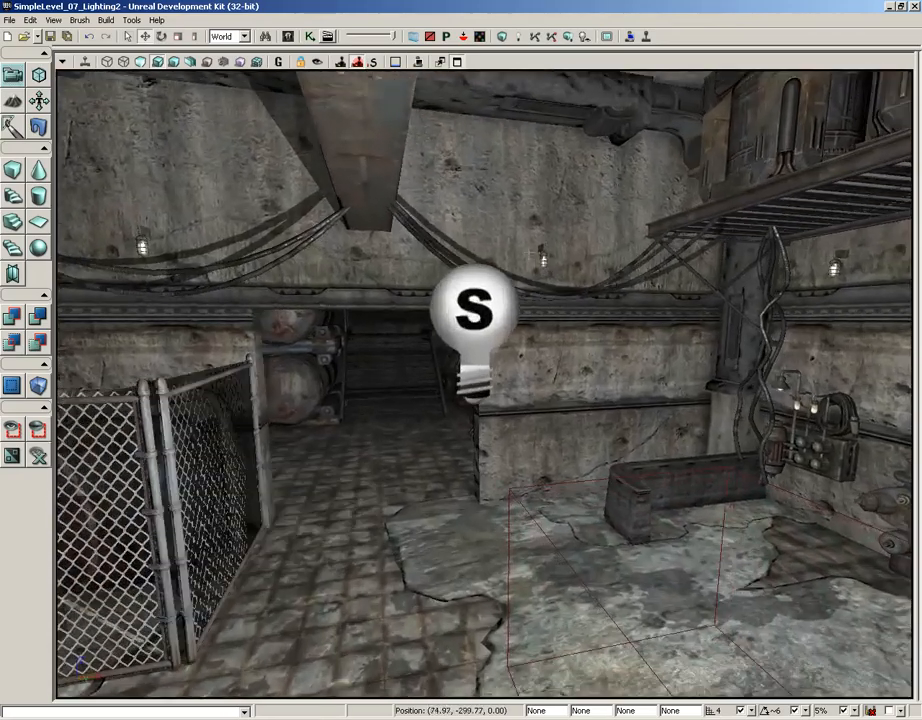
{"action": "left_click", "coordinate": [497, 306]}
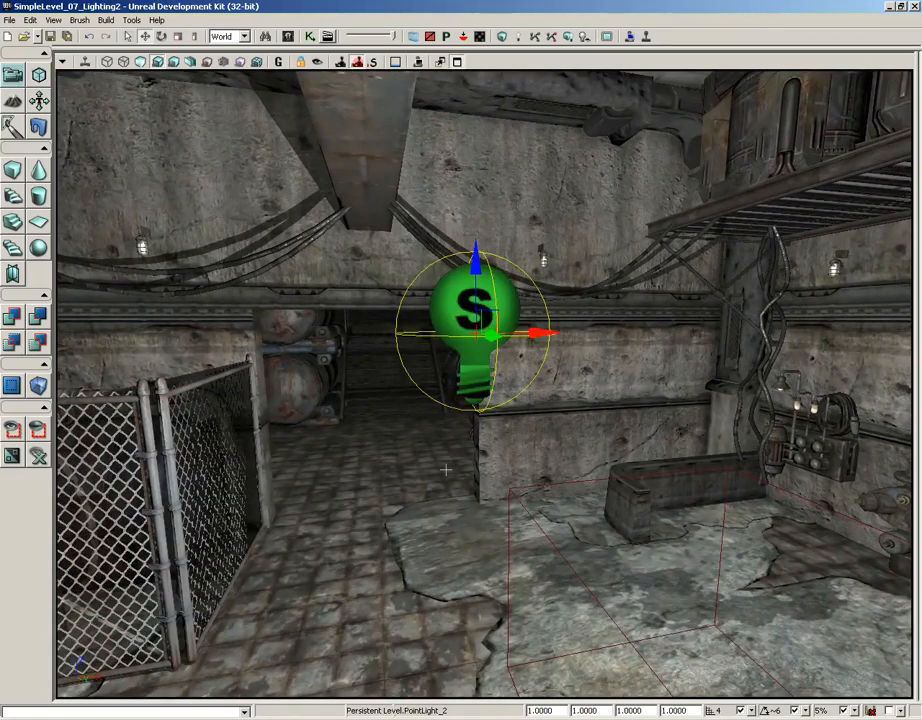
{"action": "left_click_drag", "start_coordinate": [441, 481], "coordinate": [450, 535]}
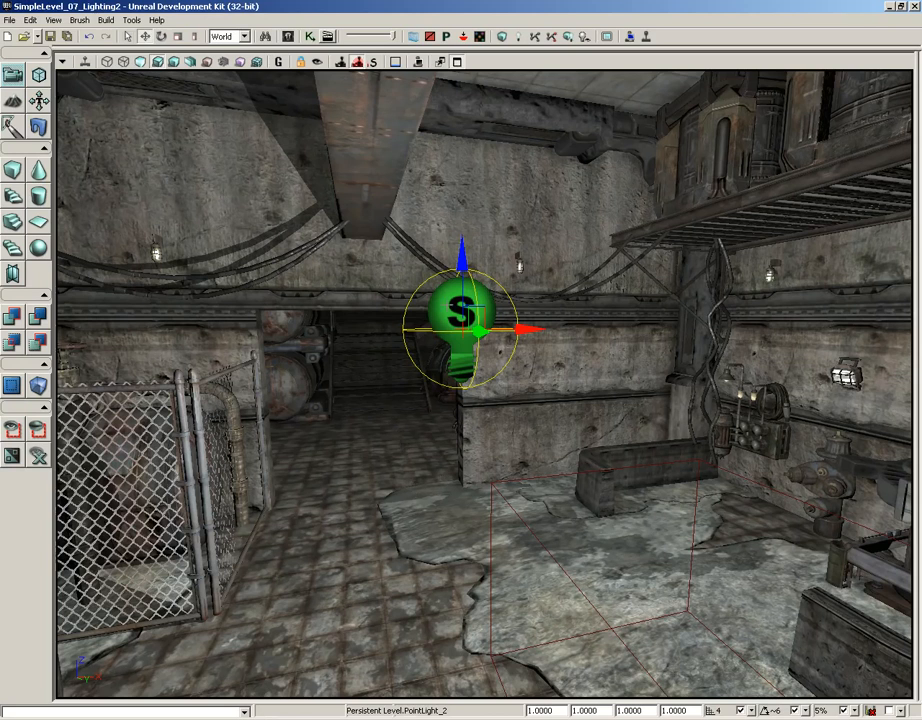
{"action": "key", "text": "F4"}
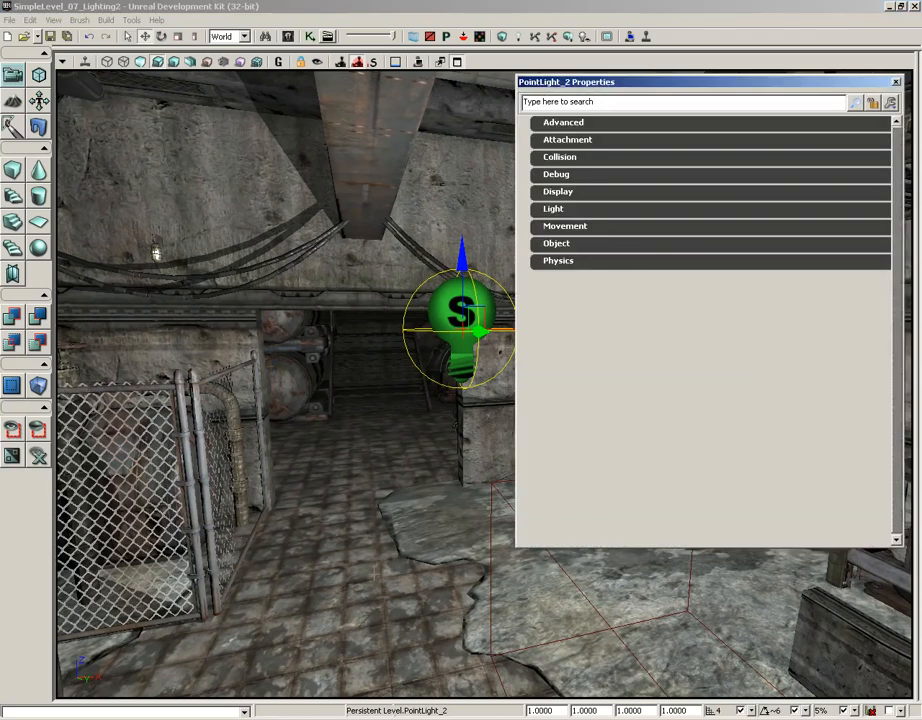
Step: Deselect the point light by the doorway and select it again while its properties window stays open
{"action": "left_click_drag", "start_coordinate": [322, 572], "coordinate": [322, 496]}
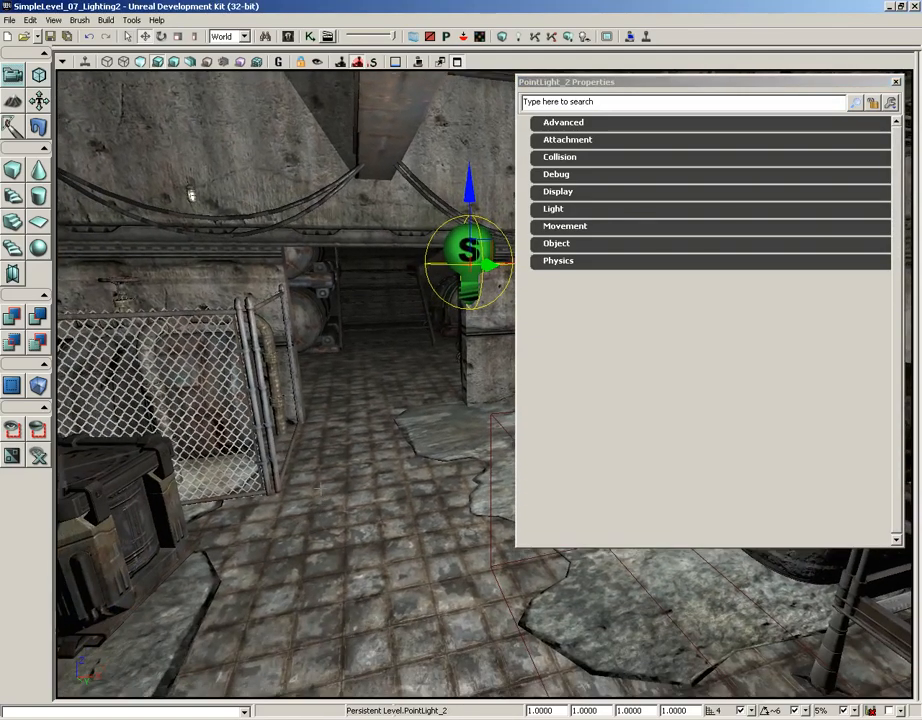
{"action": "left_click", "coordinate": [338, 522]}
{"action": "left_click_drag", "start_coordinate": [331, 465], "coordinate": [312, 290]}
{"action": "key", "text": "Delete"}
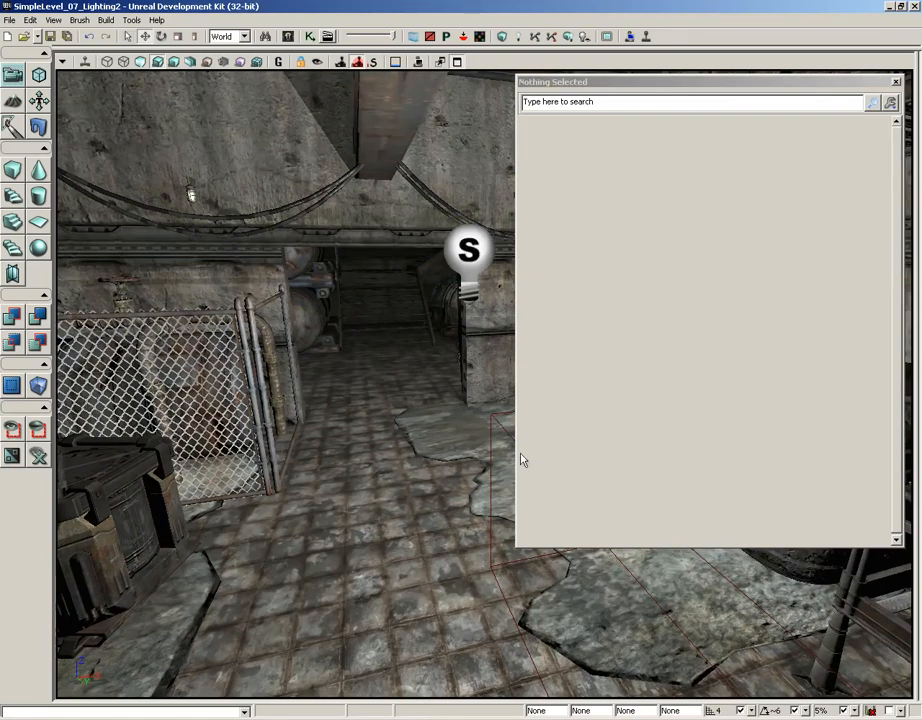
{"action": "left_click", "coordinate": [468, 250]}
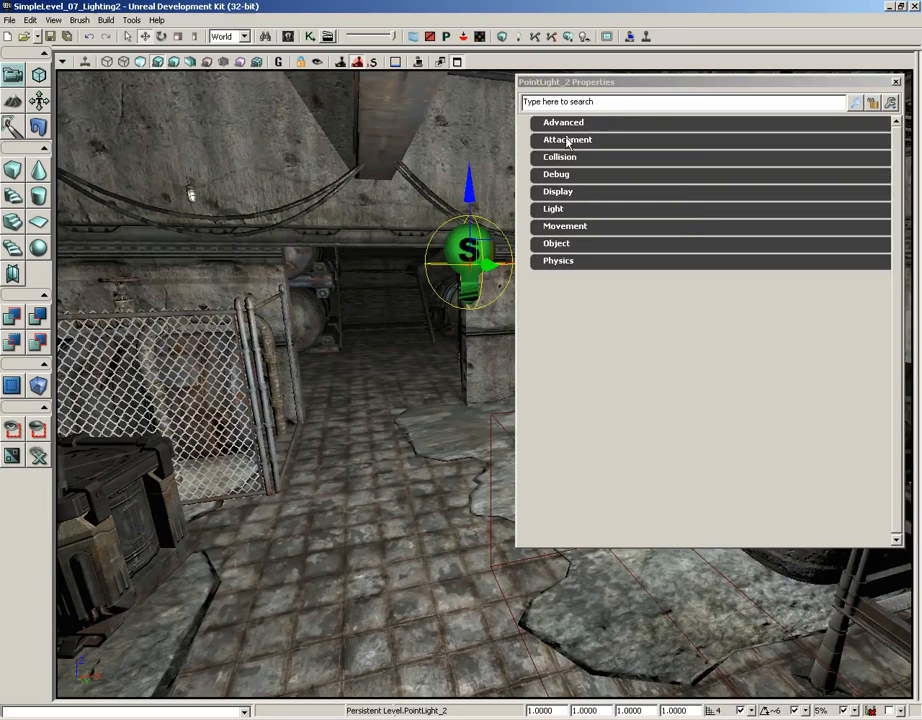
Step: Expand the Light Component's PointLightComponent settings and open the Radius value for editing
{"action": "left_click", "coordinate": [556, 209]}
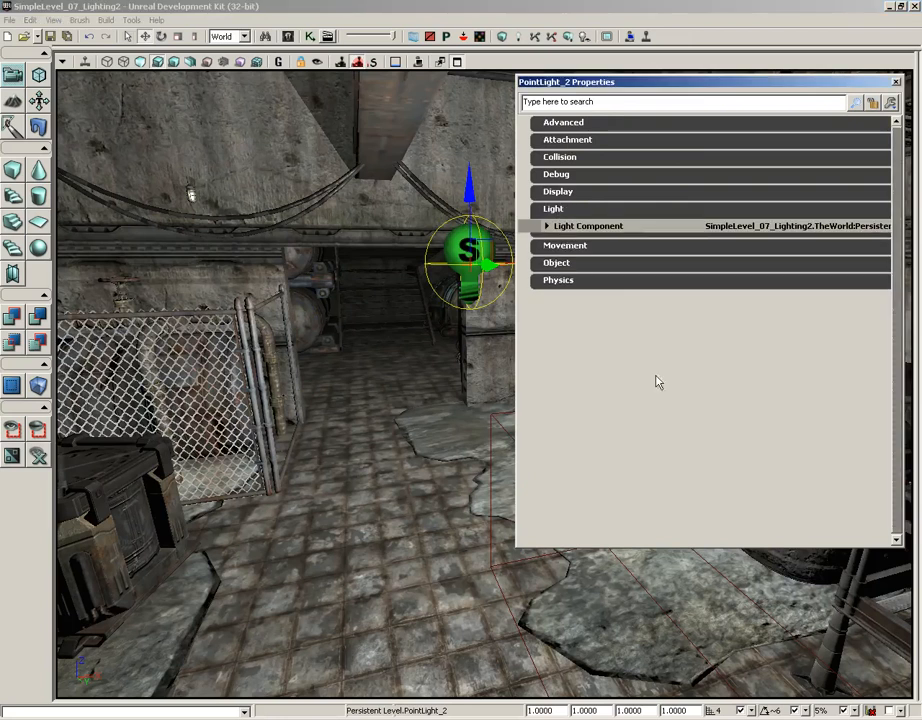
{"action": "left_click", "coordinate": [547, 226]}
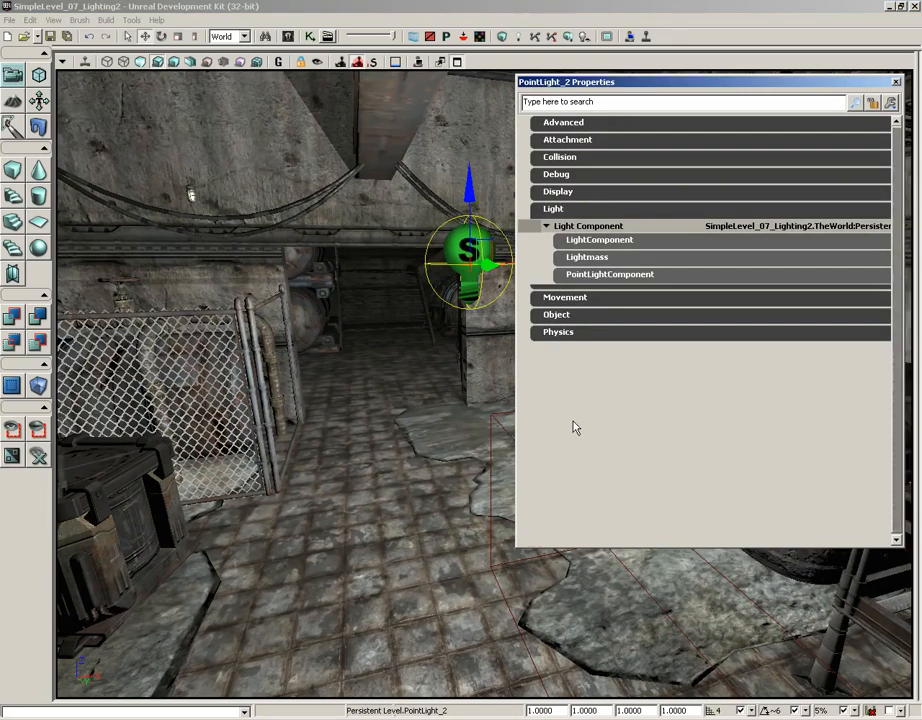
{"action": "left_click", "coordinate": [609, 278]}
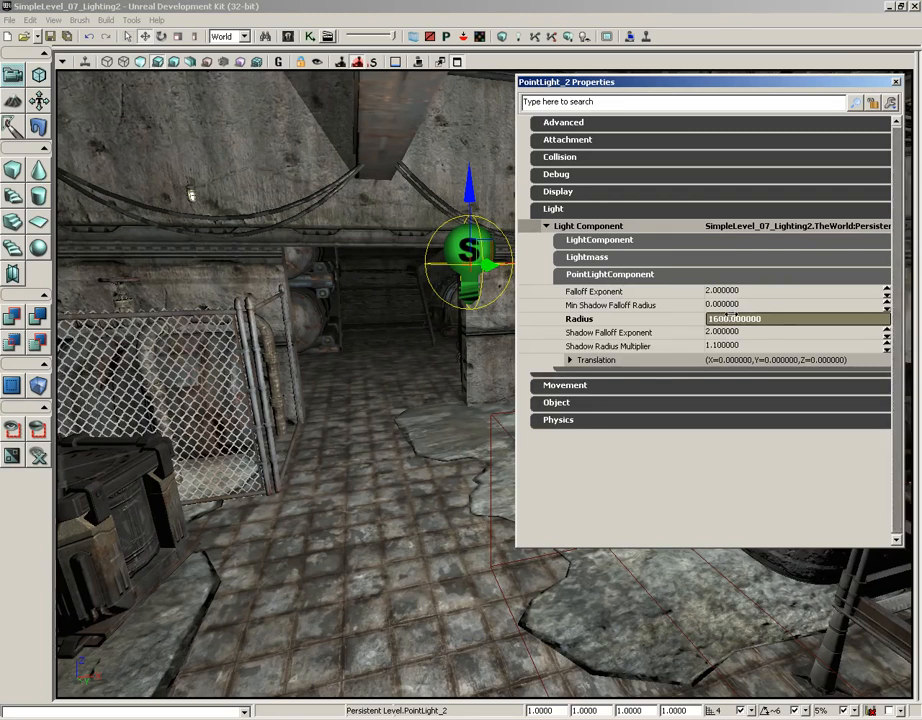
{"action": "left_click", "coordinate": [722, 318]}
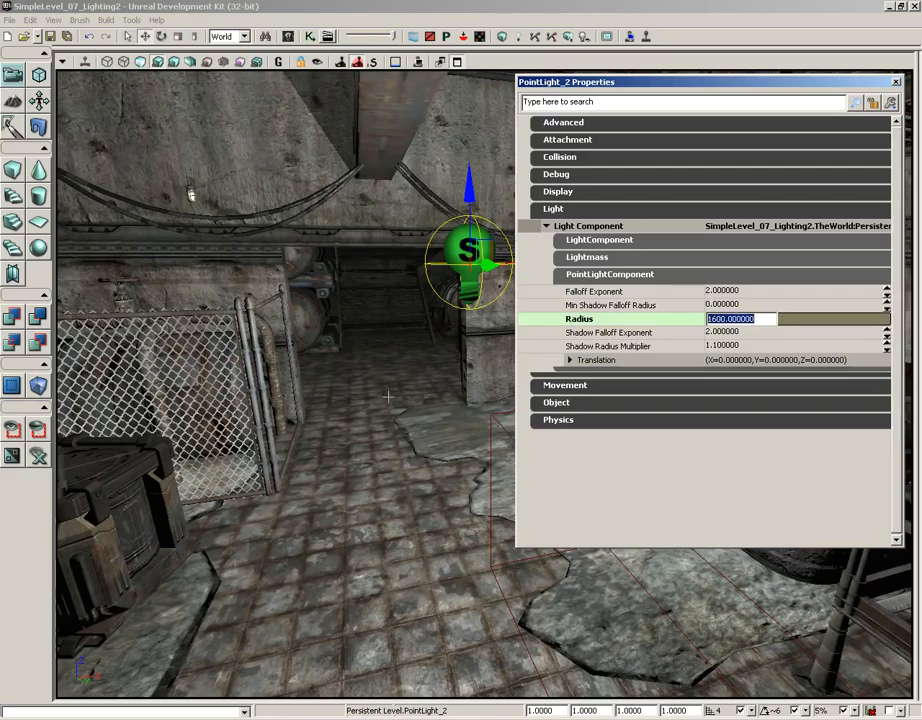
Step: Switch to the four-viewport layout and frame the selected point light's radius circle in the top wireframe view
{"action": "left_click_drag", "start_coordinate": [488, 492], "coordinate": [390, 374]}
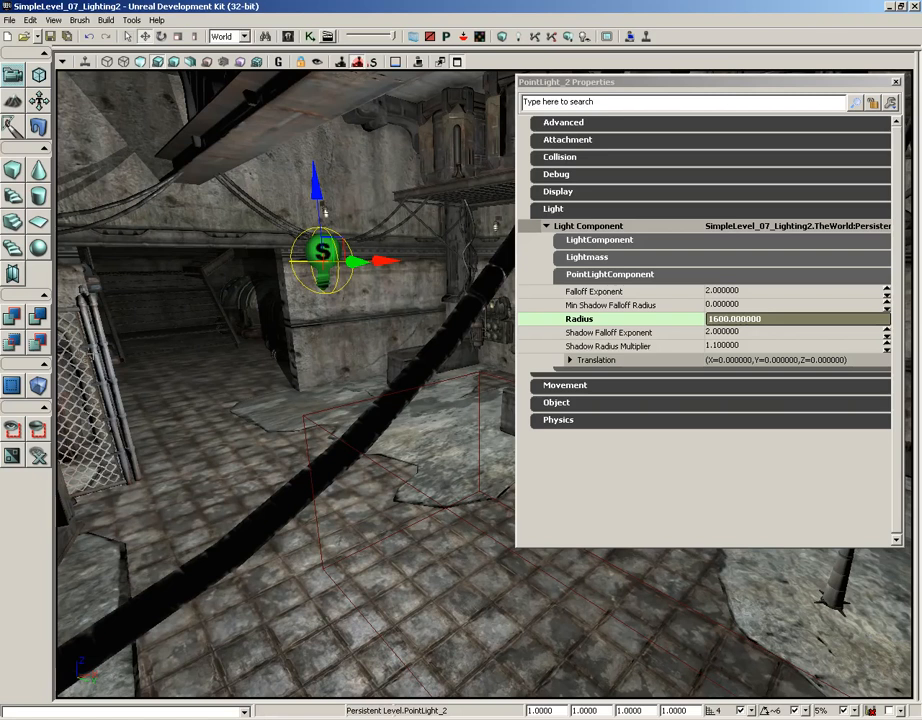
{"action": "left_click", "coordinate": [458, 63]}
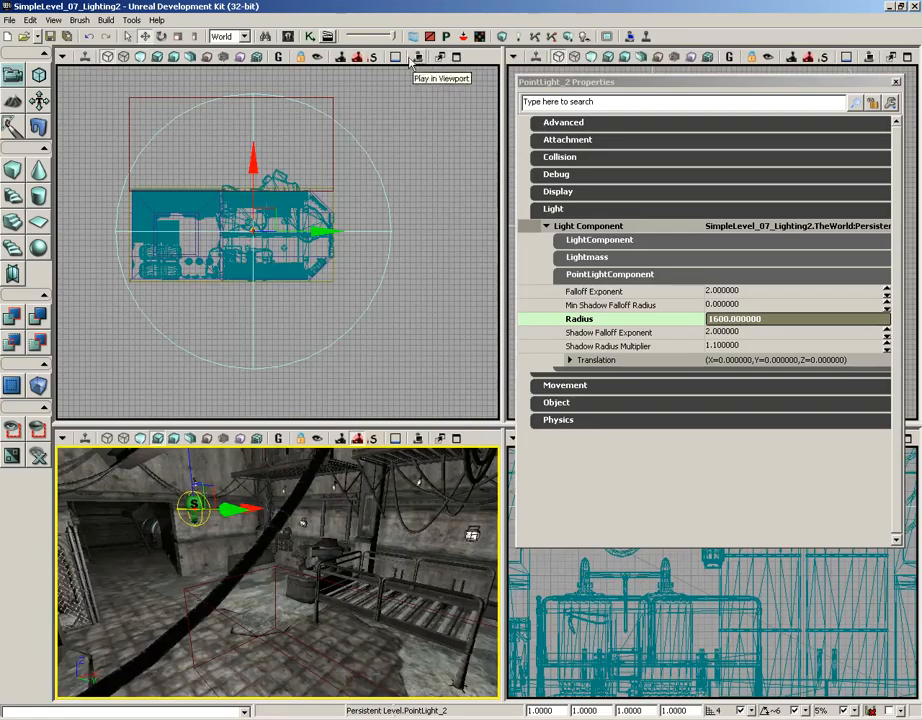
{"action": "scroll", "coordinate": [319, 284], "scroll_direction": "up", "scroll_amount": 3}
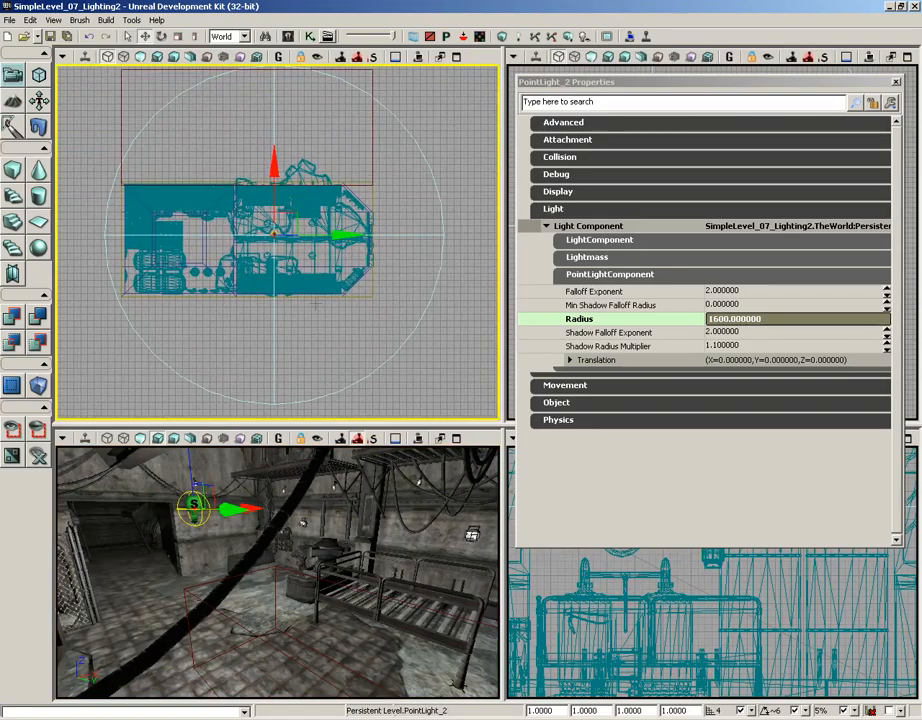
{"action": "right_click", "coordinate": [309, 202]}
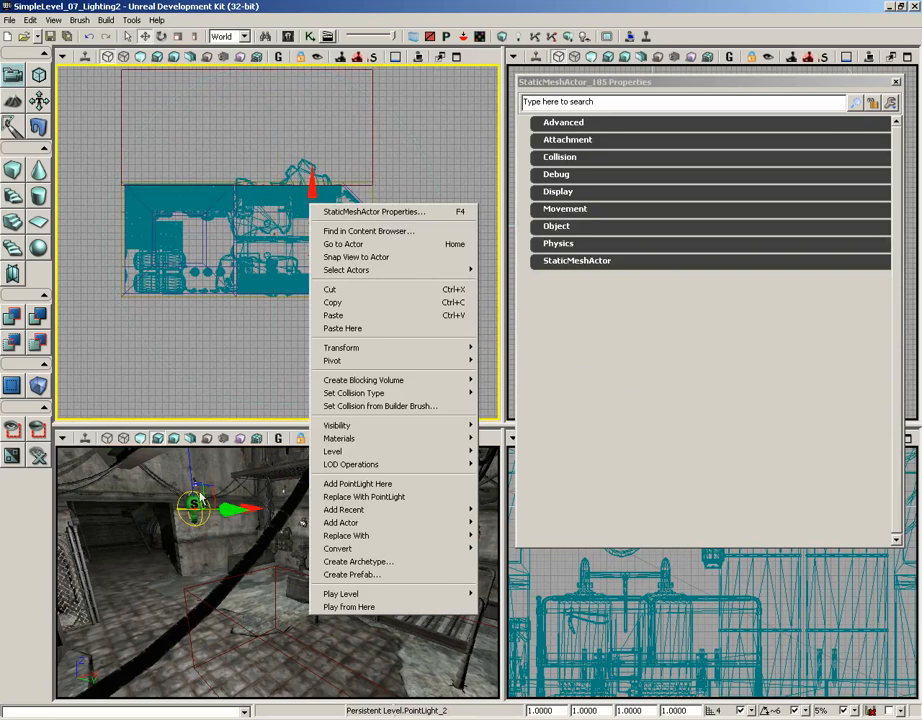
{"action": "left_click", "coordinate": [193, 502]}
{"action": "scroll", "coordinate": [340, 318], "scroll_direction": "down", "scroll_amount": 3}
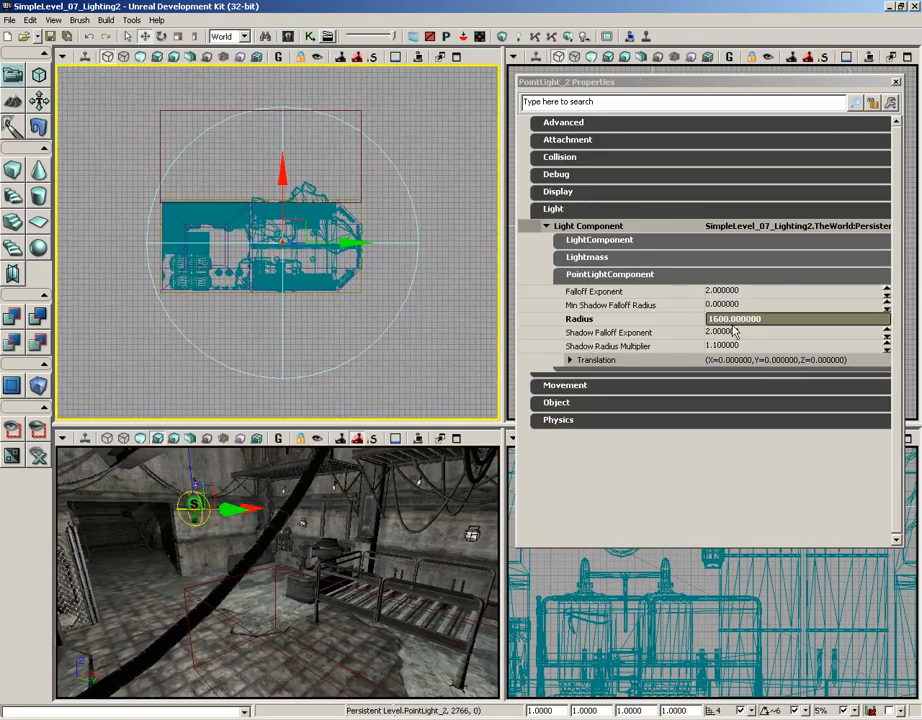
Step: Try a radius of 1200 on the point light and set it back to 1600
{"action": "type", "text": "1200"}
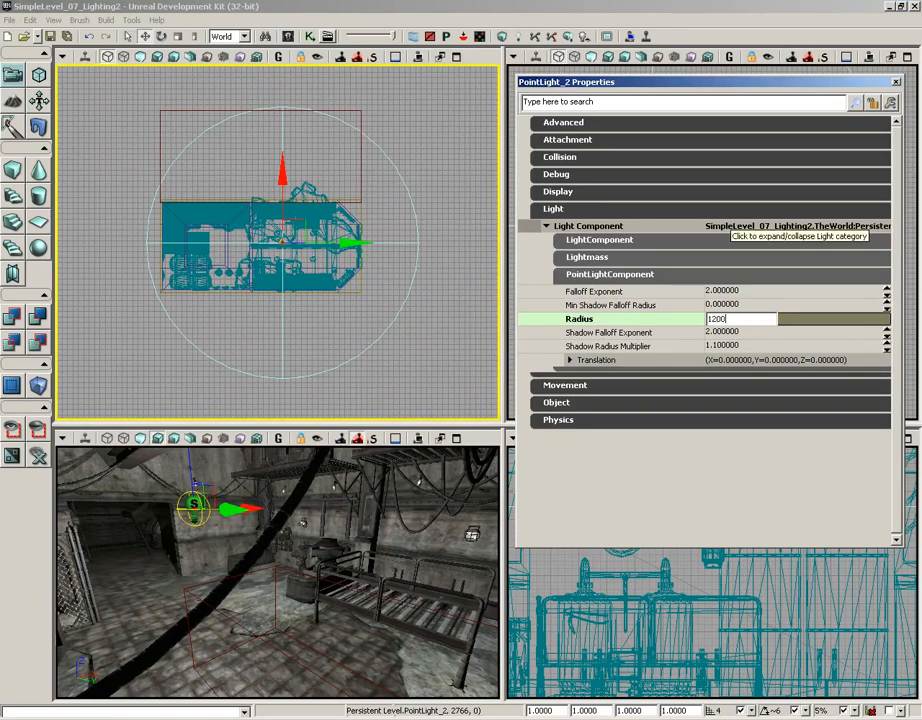
{"action": "key", "text": "Return"}
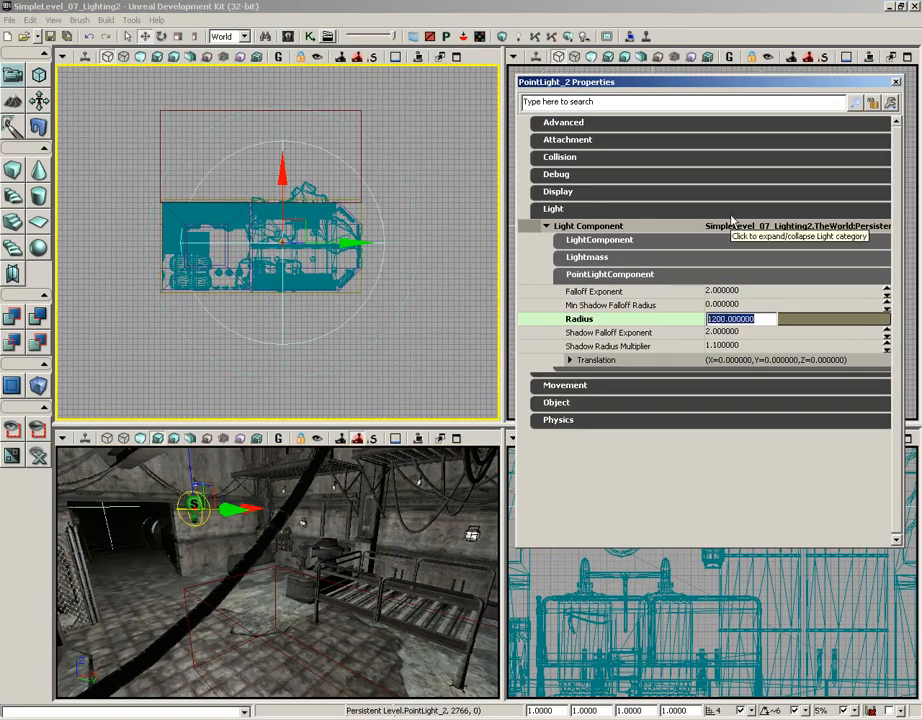
{"action": "type", "text": "1600"}
{"action": "key", "text": "Return"}
Step: Collapse the PointLightComponent settings, then expand and look through the LightComponent settings
{"action": "left_click", "coordinate": [586, 276]}
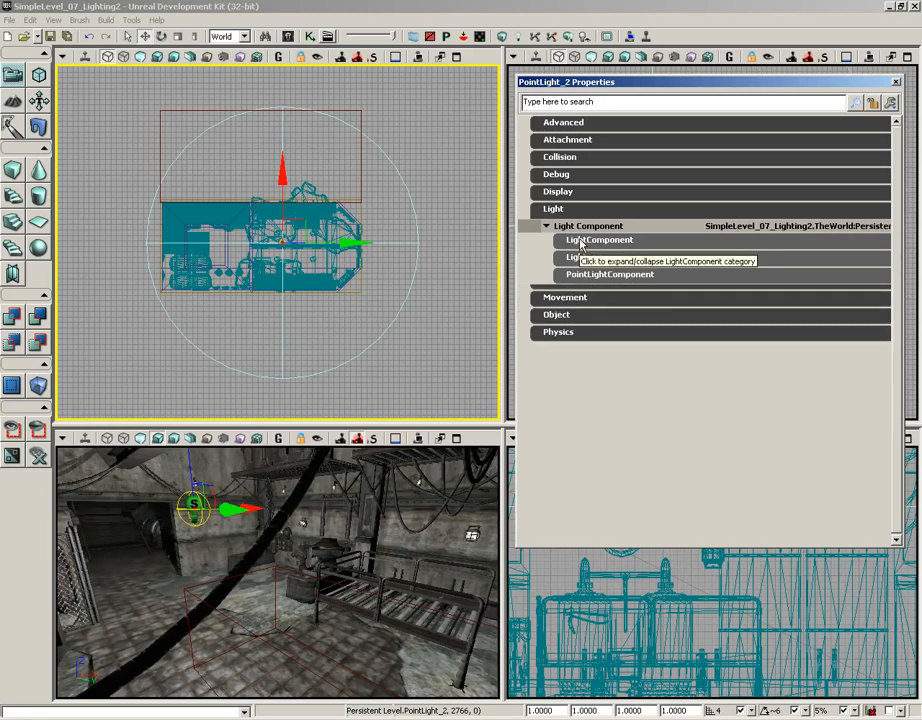
{"action": "left_click", "coordinate": [590, 243]}
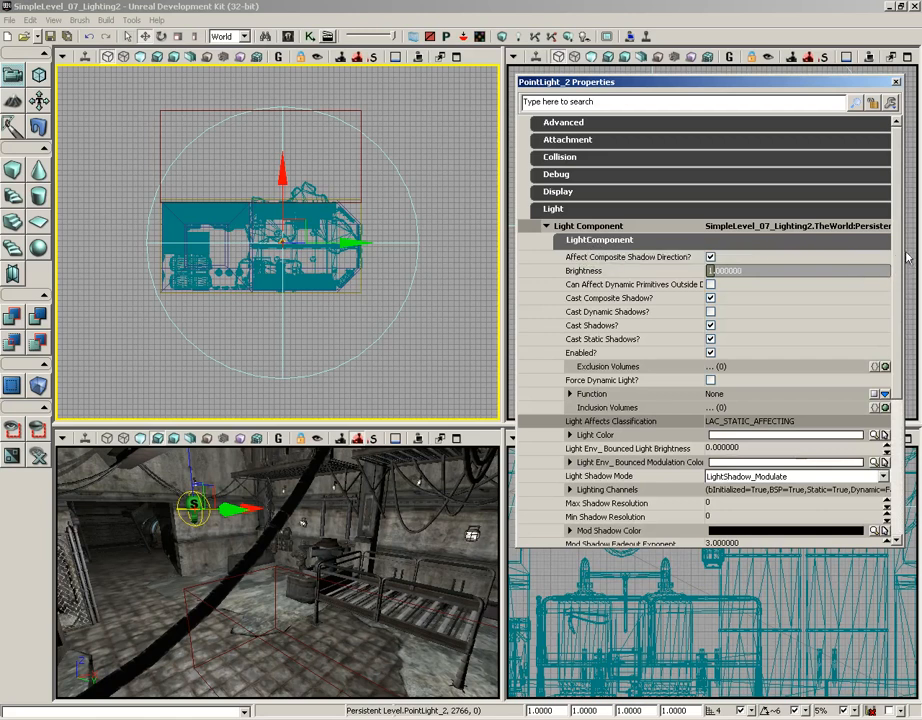
{"action": "scroll", "coordinate": [896, 283], "scroll_direction": "down", "scroll_amount": 1}
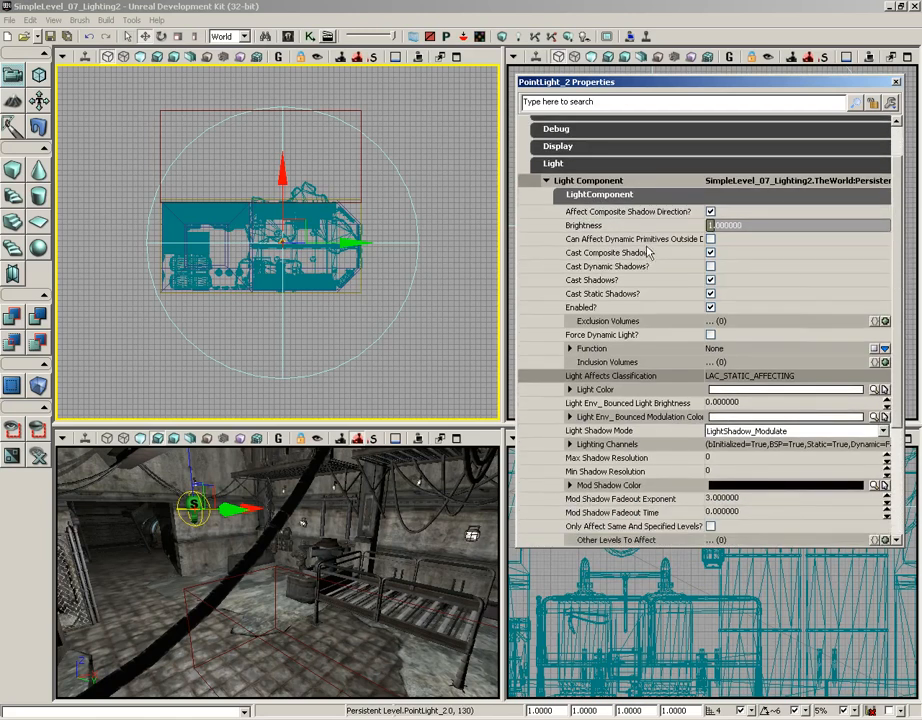
{"action": "scroll", "coordinate": [896, 220], "scroll_direction": "down", "scroll_amount": 3}
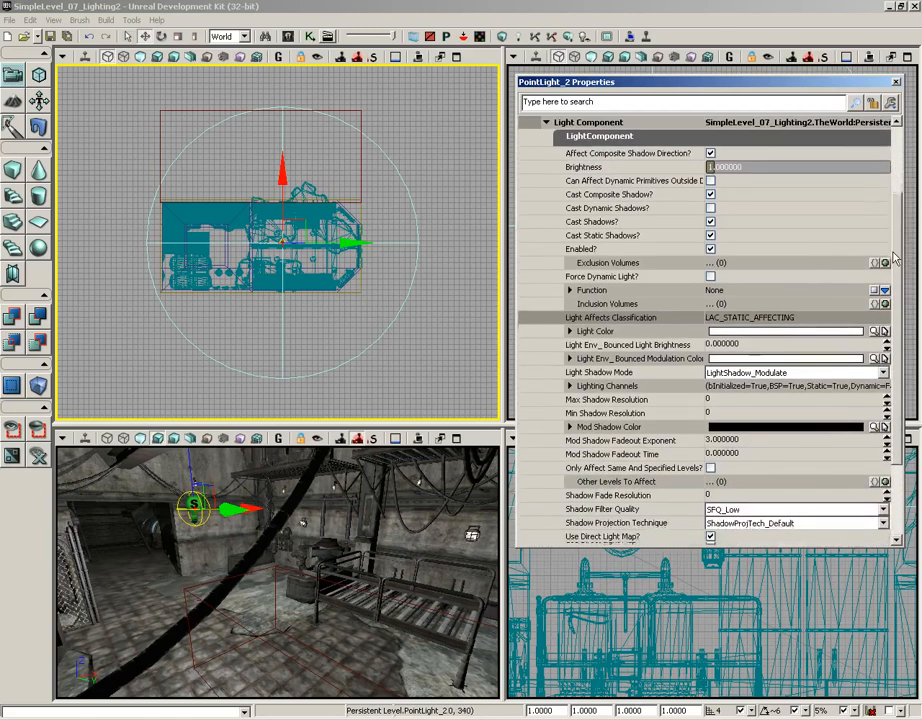
{"action": "scroll", "coordinate": [896, 220], "scroll_direction": "up", "scroll_amount": 3}
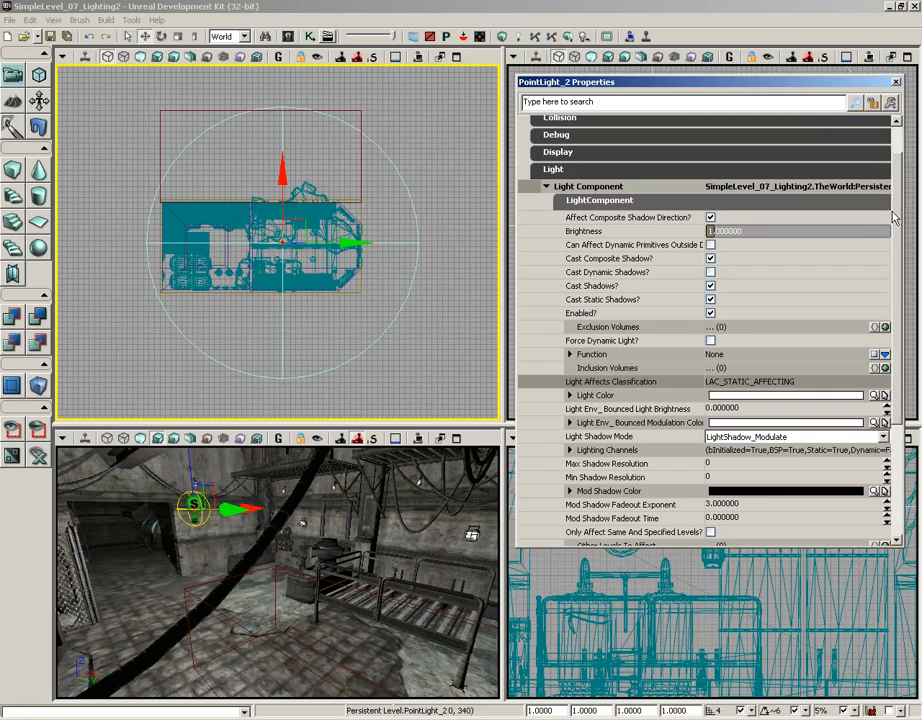
Step: Try brightness values of 0.5 and 2 on the point light and set it back to 1
{"action": "left_click", "coordinate": [724, 231]}
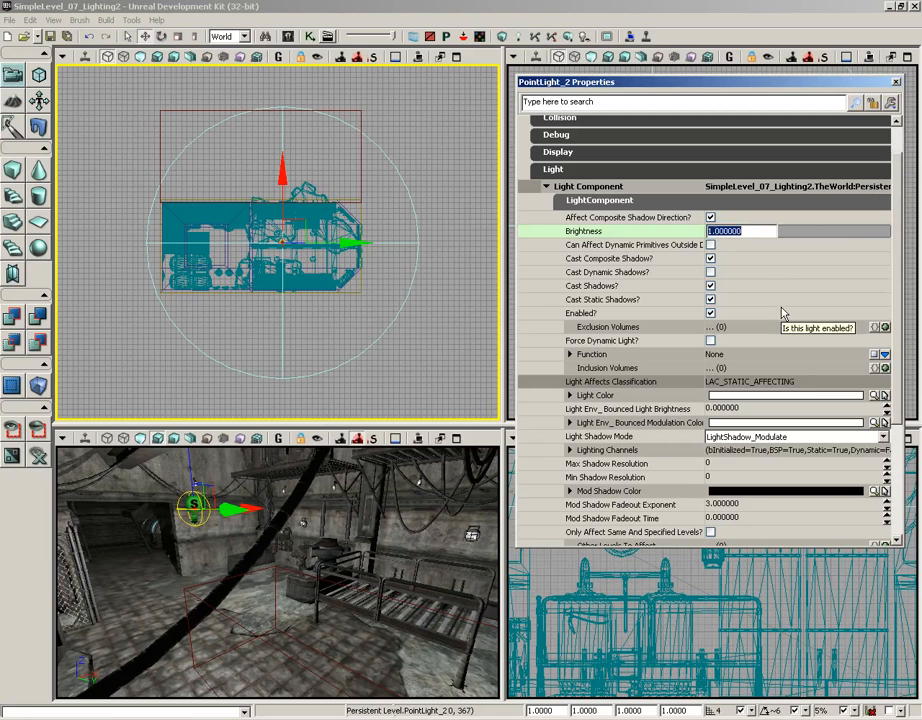
{"action": "type", "text": "0.5"}
{"action": "key", "text": "Return"}
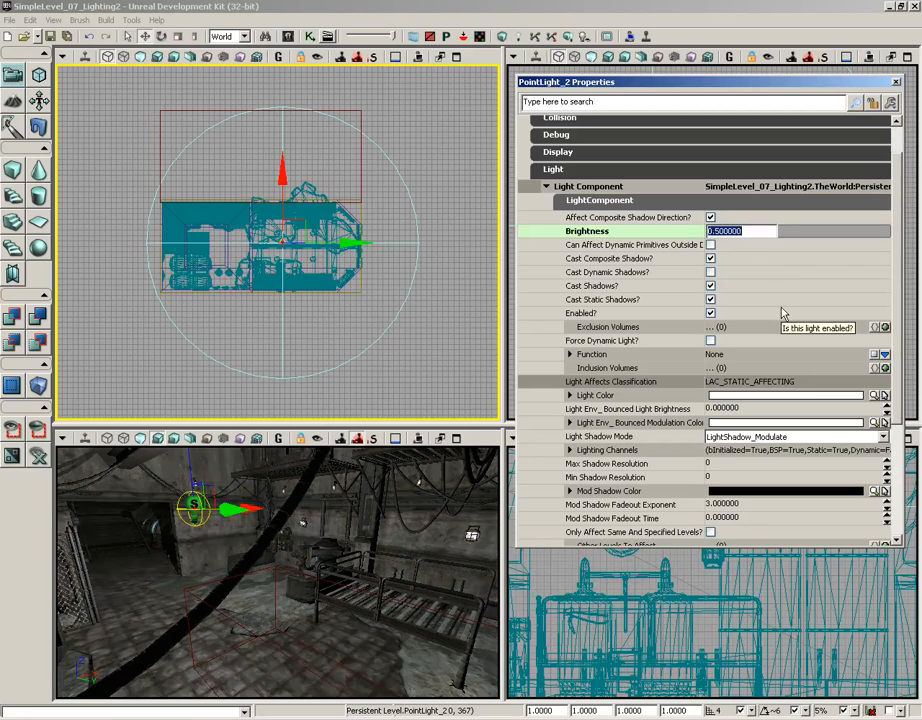
{"action": "type", "text": "2"}
{"action": "key", "text": "Return"}
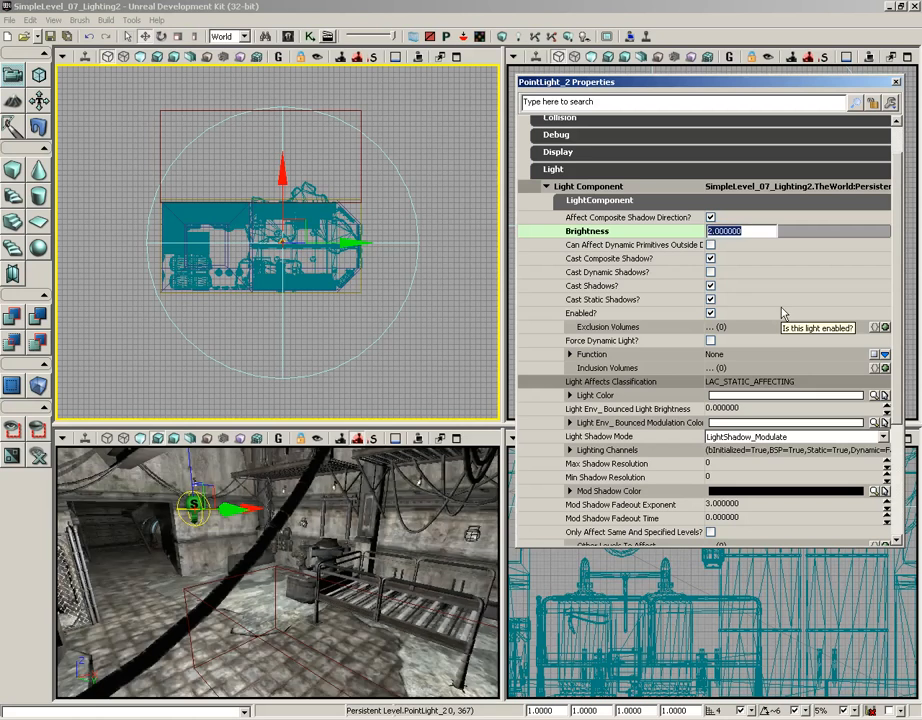
{"action": "type", "text": "1"}
{"action": "key", "text": "Return"}
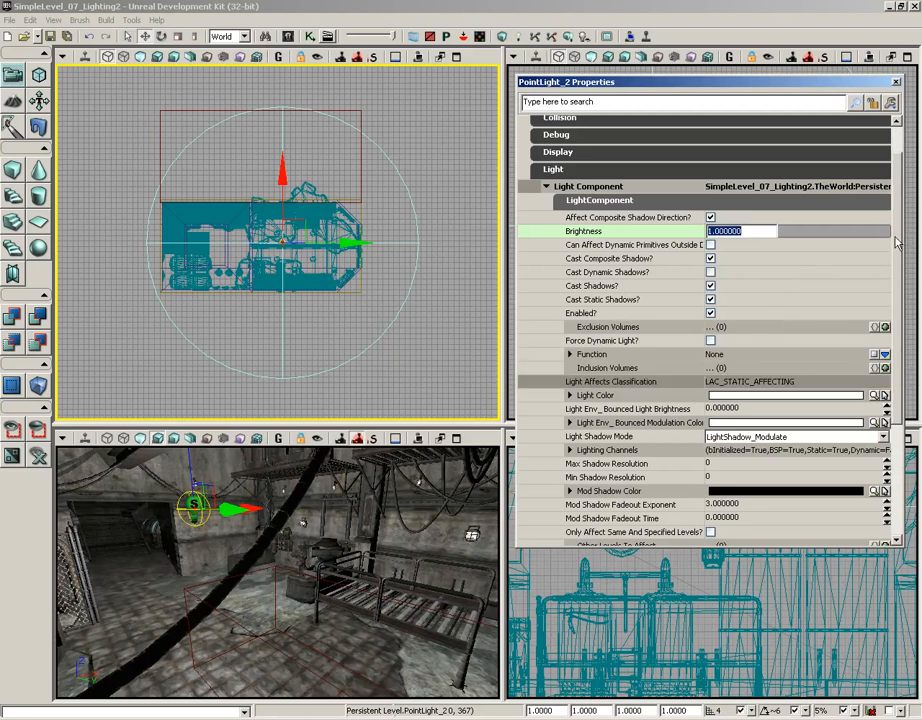
Step: Disable and re-enable the point light twice, comparing the scene in the four-viewport layout and the maximized perspective view
{"action": "scroll", "coordinate": [896, 241], "scroll_direction": "down", "scroll_amount": 1}
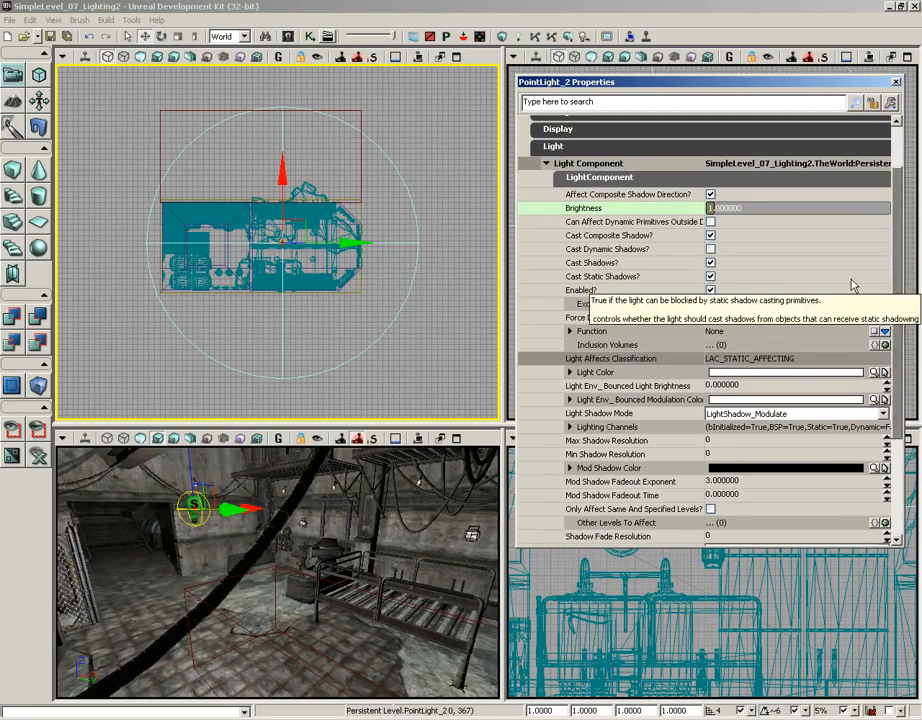
{"action": "scroll", "coordinate": [686, 309], "scroll_direction": "down", "scroll_amount": 1}
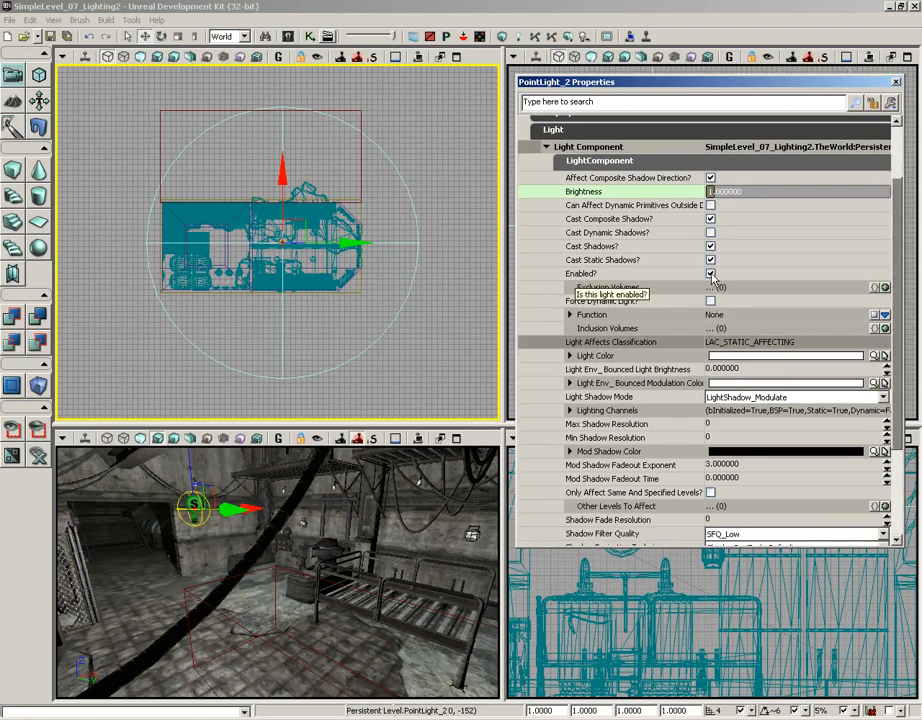
{"action": "left_click", "coordinate": [710, 274]}
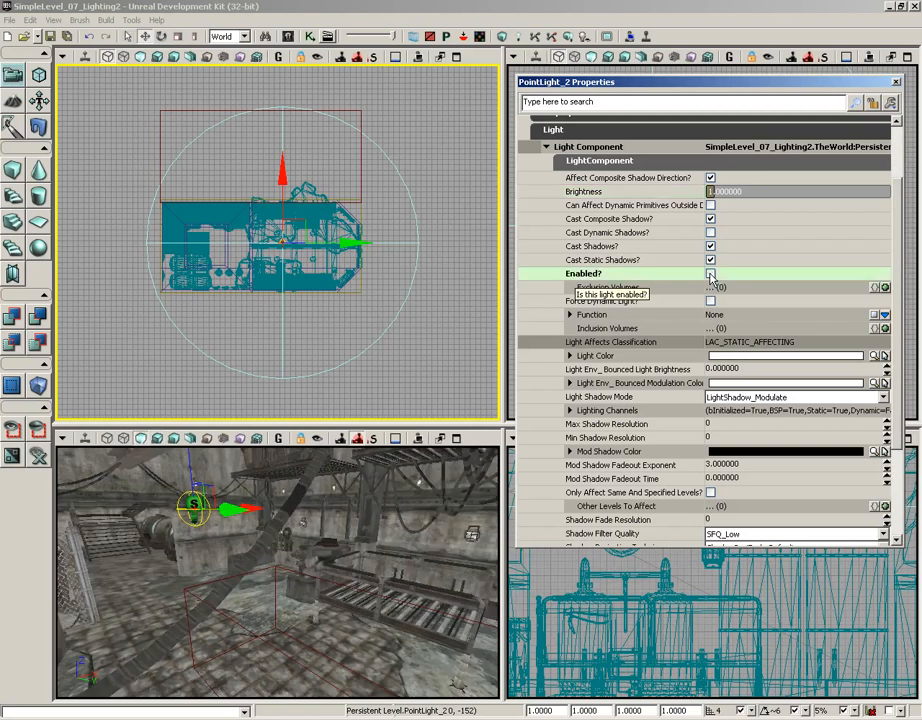
{"action": "left_click", "coordinate": [711, 275]}
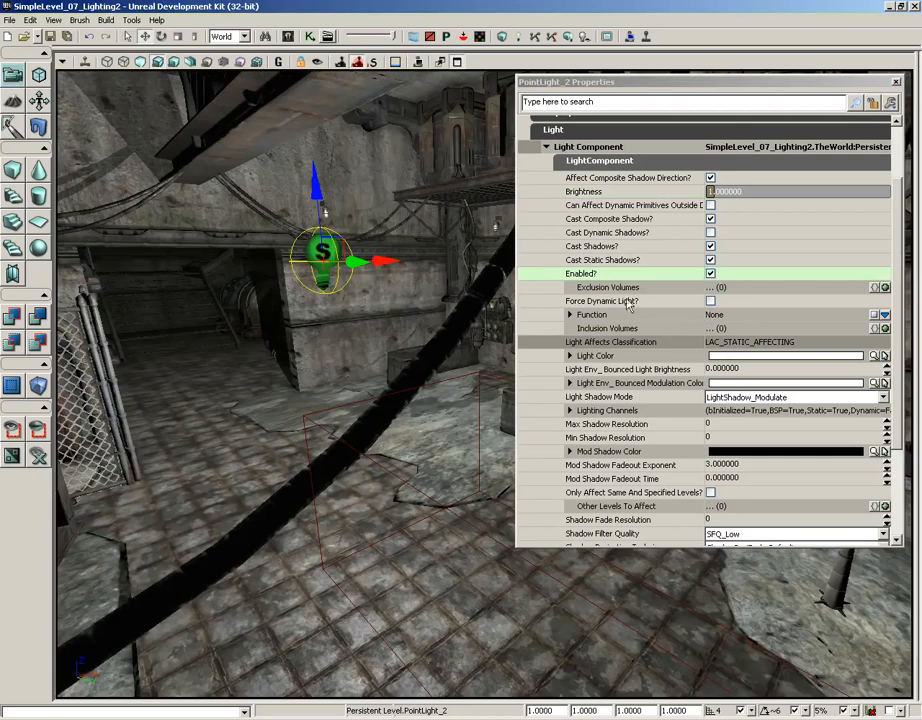
{"action": "left_click", "coordinate": [711, 275]}
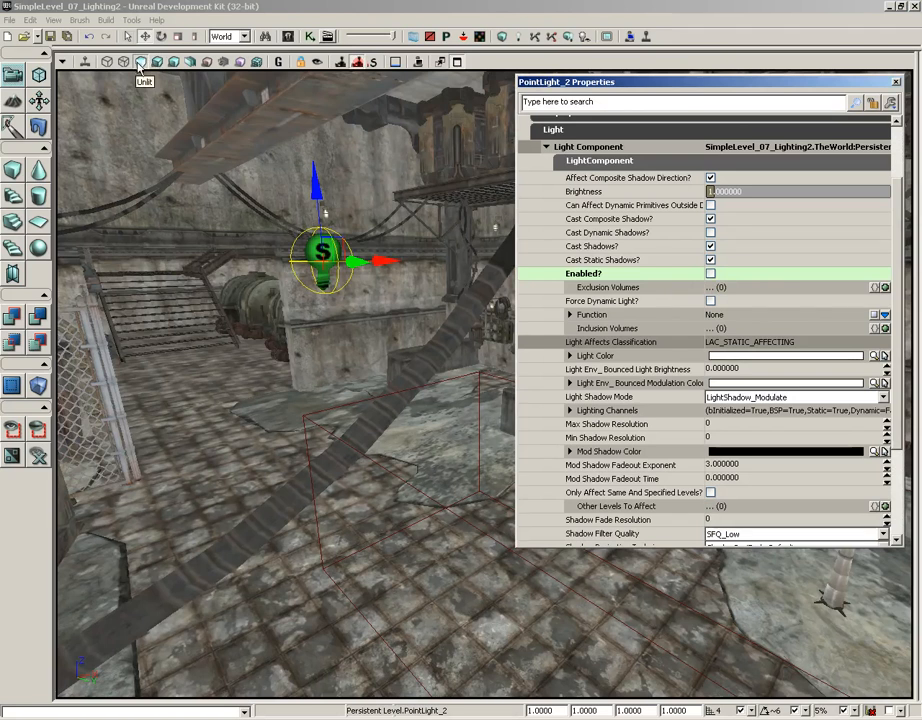
{"action": "left_click", "coordinate": [711, 273]}
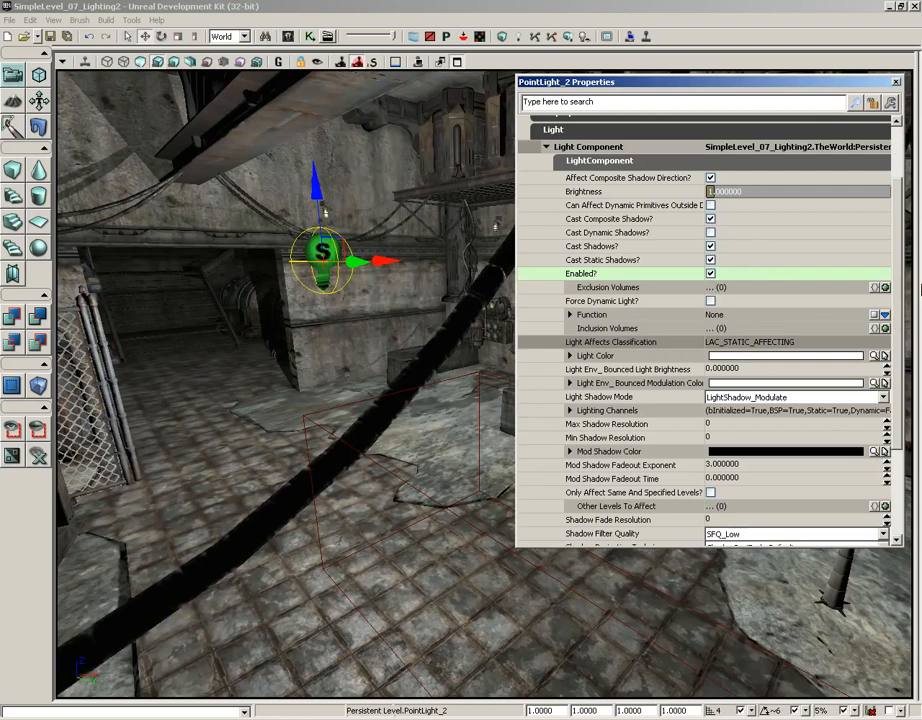
Step: Expand the point light's Light Color setting to show its individual A, B, G and R channels
{"action": "scroll", "coordinate": [897, 287], "scroll_direction": "down", "scroll_amount": 2}
{"action": "scroll", "coordinate": [897, 287], "scroll_direction": "down", "scroll_amount": 2}
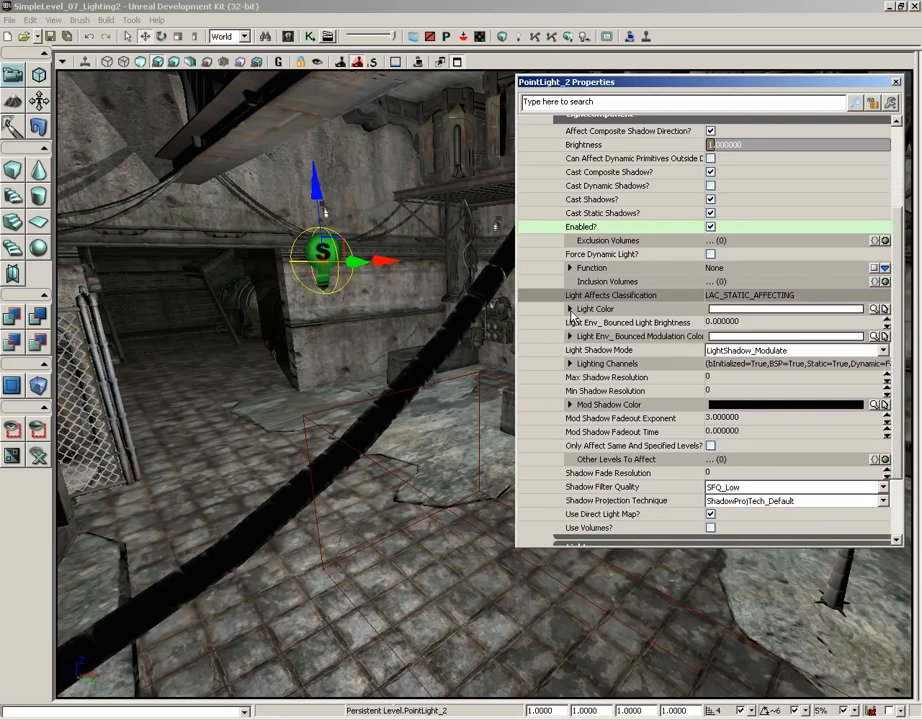
{"action": "left_click", "coordinate": [571, 310]}
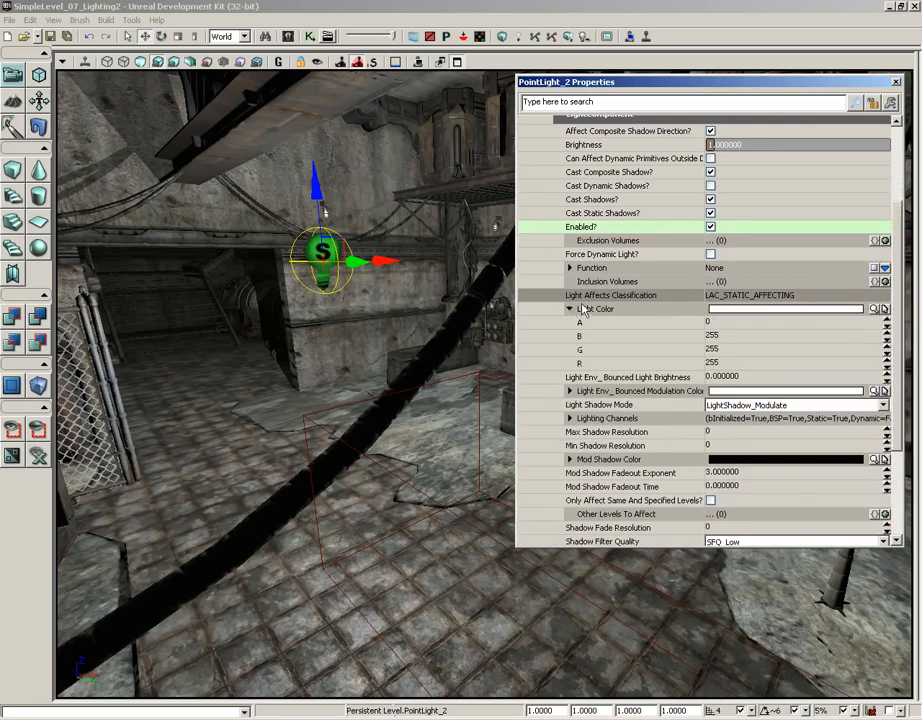
Step: Go through the R, G and B channels of Light Color, then view its color picker and close it without choosing a color
{"action": "left_click", "coordinate": [616, 364]}
{"action": "left_click", "coordinate": [608, 350]}
{"action": "left_click", "coordinate": [604, 338]}
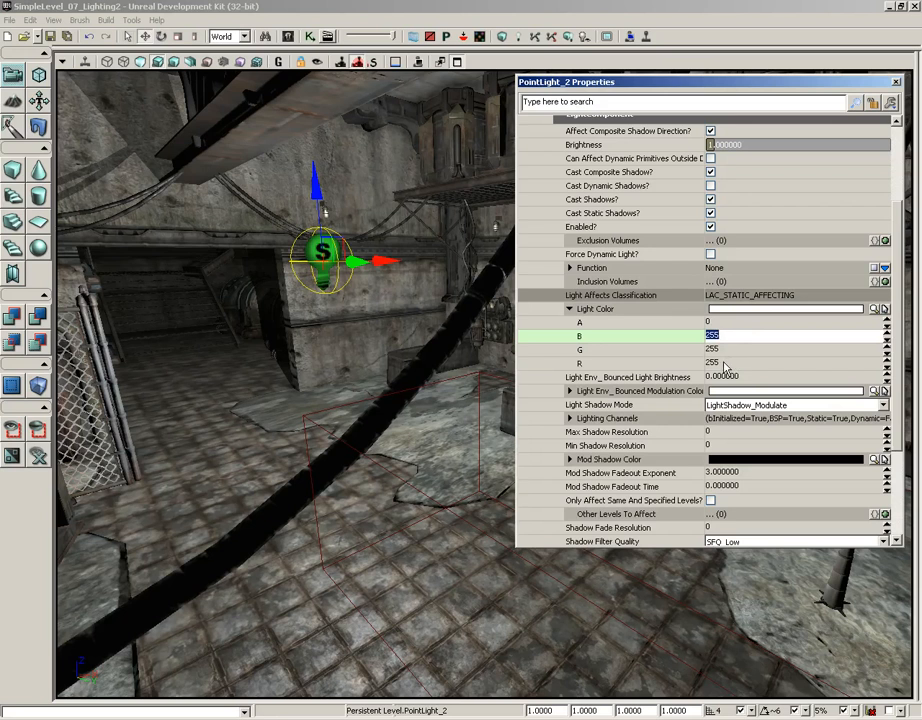
{"action": "left_click", "coordinate": [732, 313]}
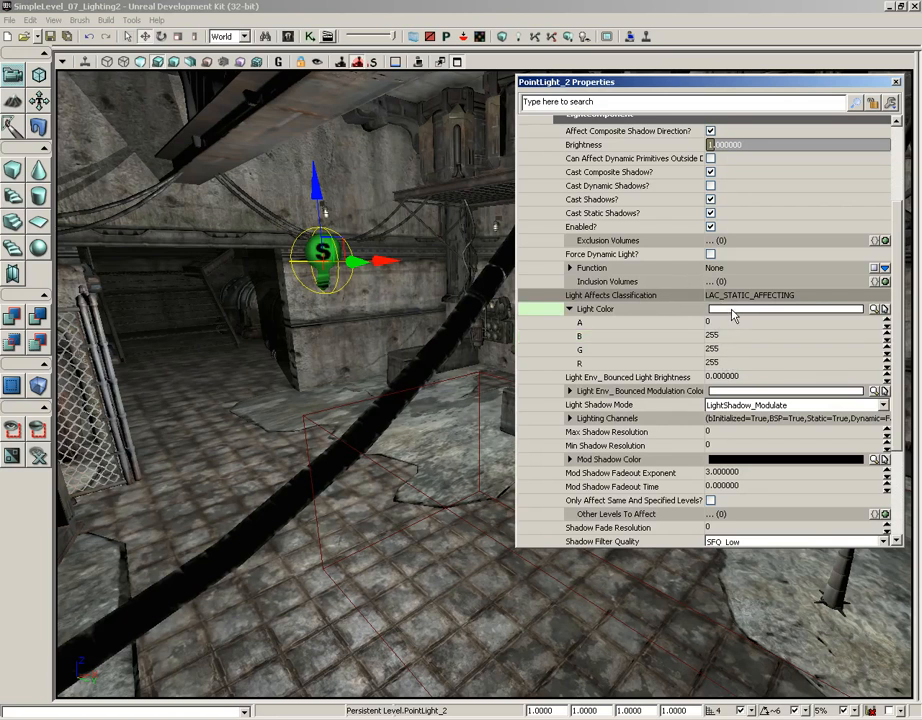
{"action": "left_click", "coordinate": [880, 311]}
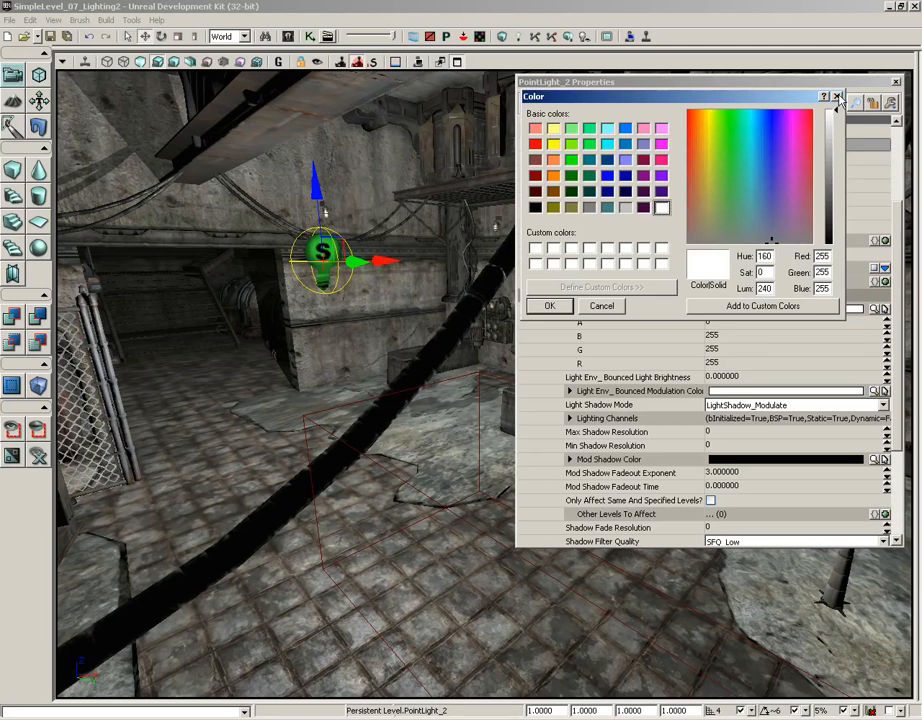
{"action": "left_click", "coordinate": [838, 97]}
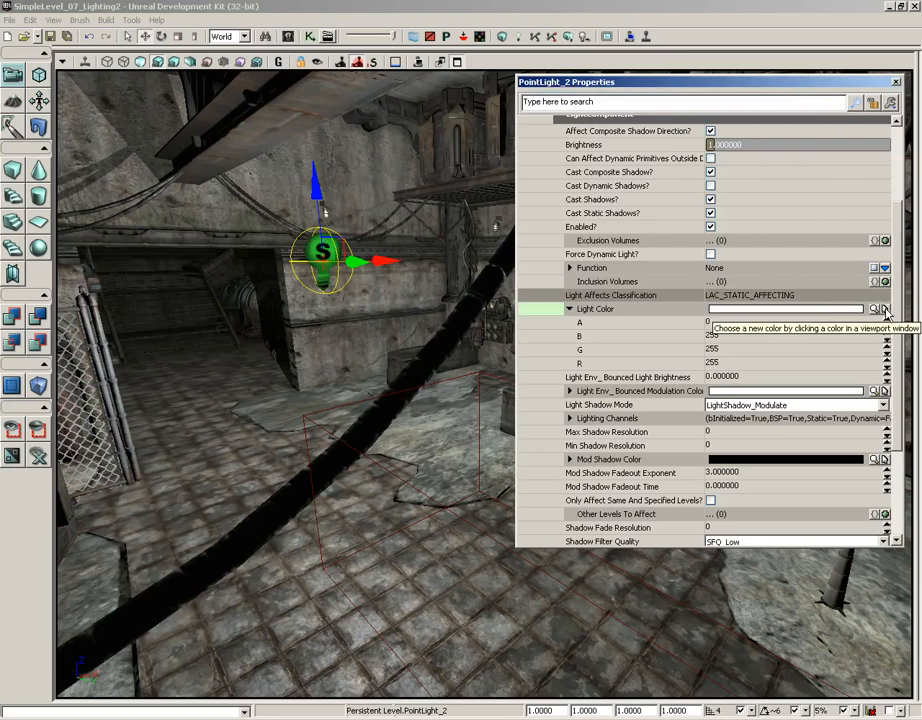
Step: Sample the green of the point light's icon in the viewport as its Light Color, then set Light Color back to white
{"action": "left_click", "coordinate": [884, 310]}
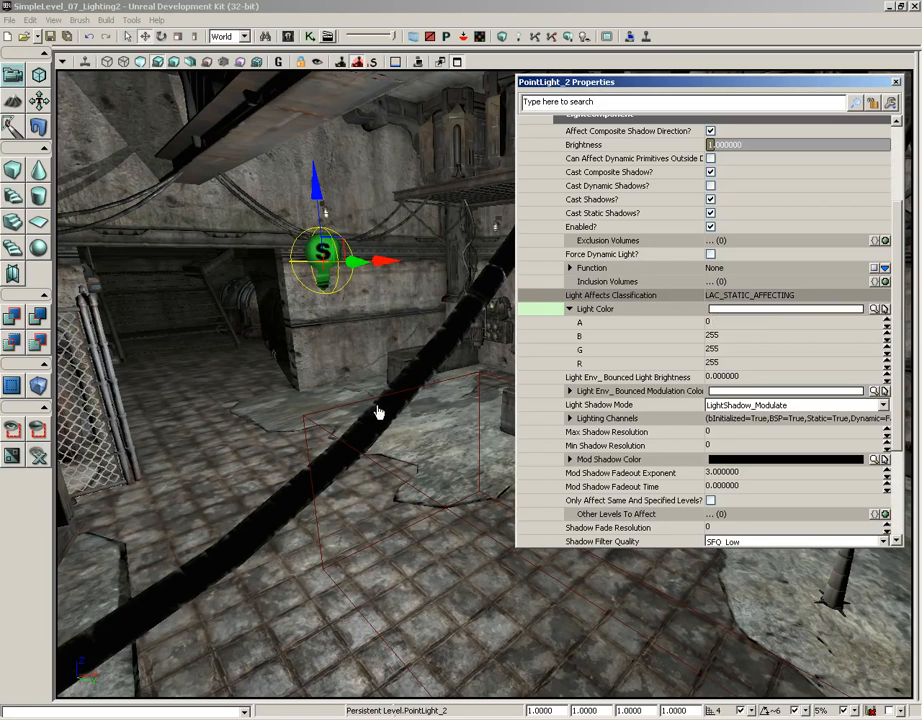
{"action": "left_click", "coordinate": [316, 250]}
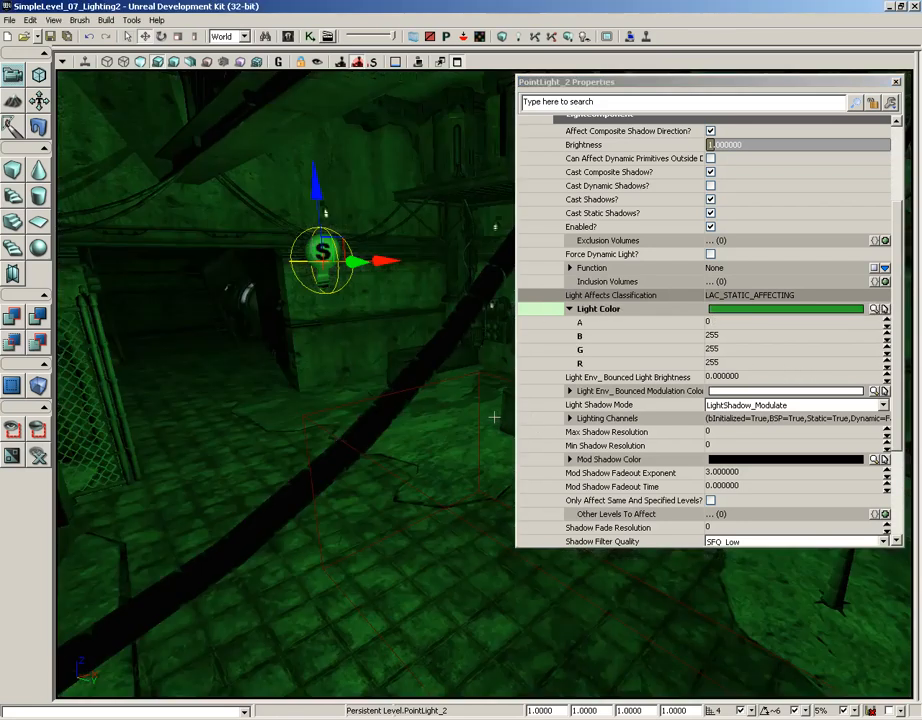
{"action": "left_click", "coordinate": [879, 393]}
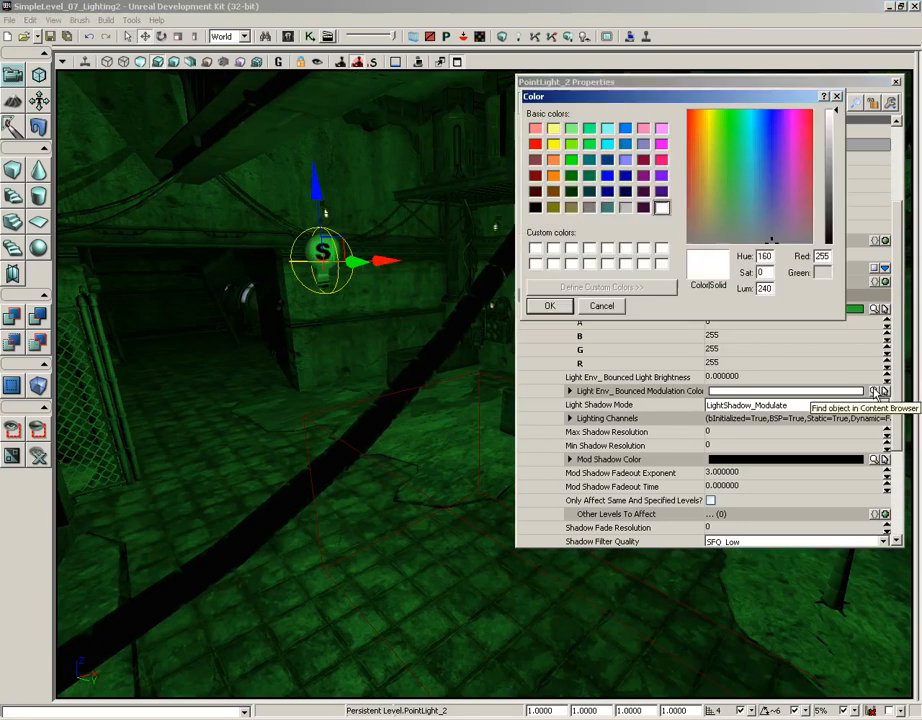
{"action": "left_click", "coordinate": [549, 306]}
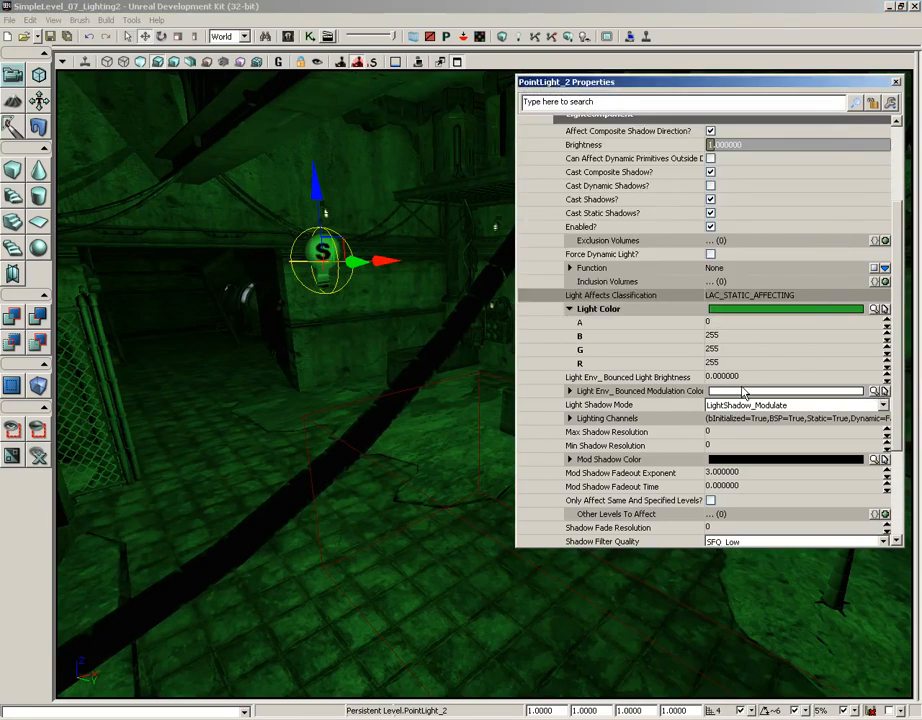
{"action": "left_click", "coordinate": [873, 309]}
{"action": "left_click", "coordinate": [661, 208]}
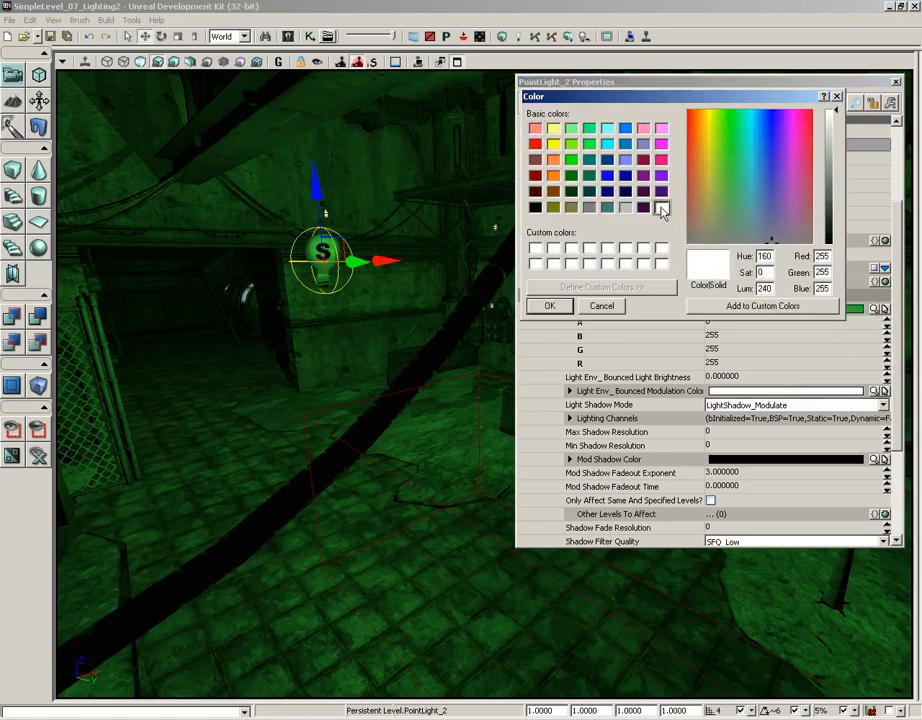
{"action": "left_click", "coordinate": [549, 306]}
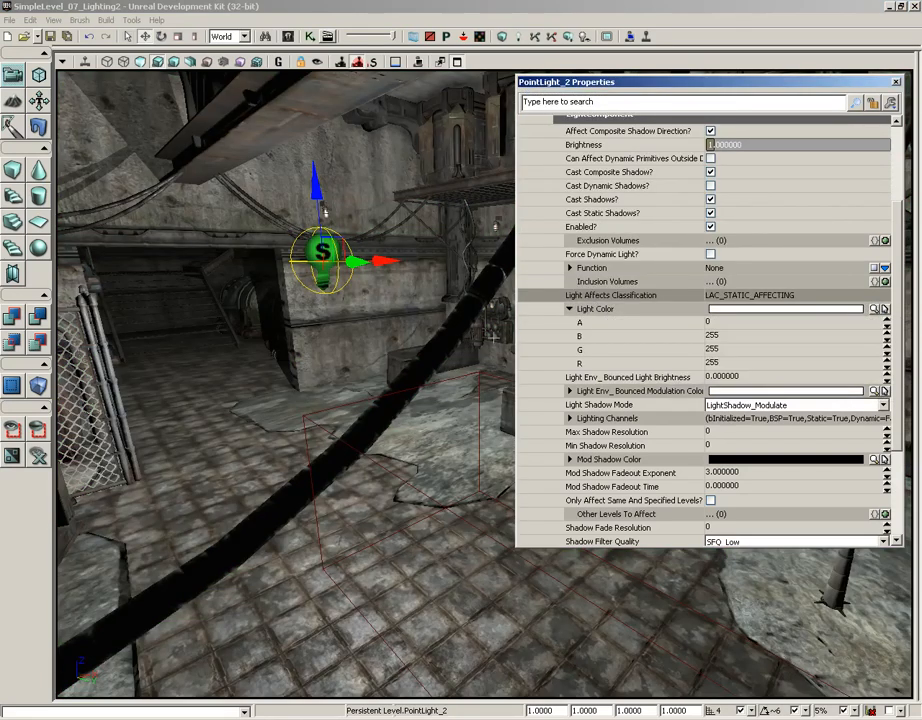
Step: Collapse the Light Color and LightComponent settings, then expand the Lightmass category and its Lightmass Settings
{"action": "left_click", "coordinate": [569, 309]}
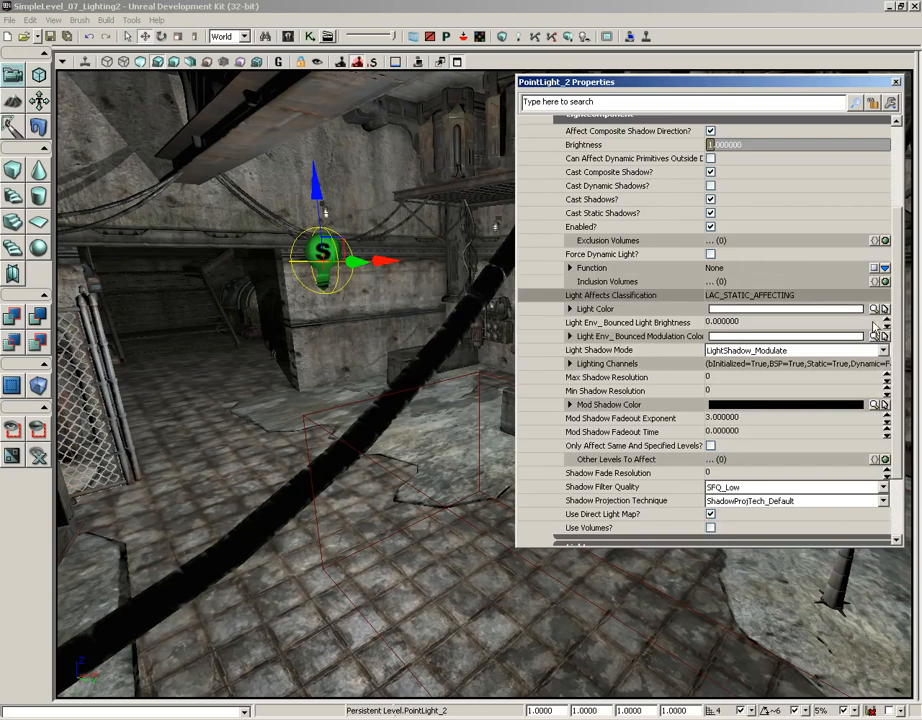
{"action": "scroll", "coordinate": [897, 330], "scroll_direction": "down", "scroll_amount": 2}
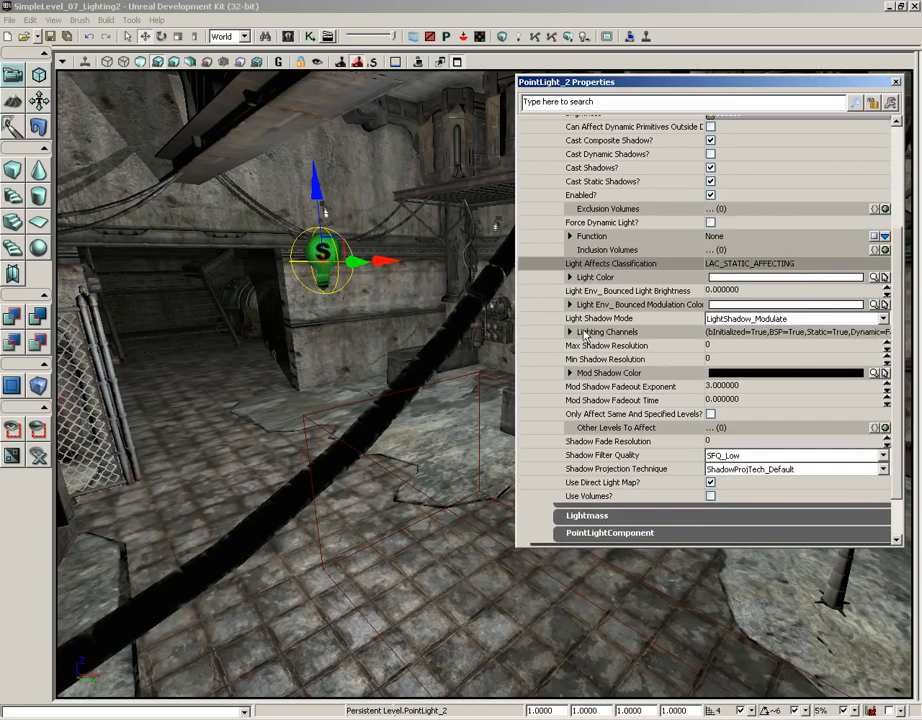
{"action": "scroll", "coordinate": [896, 254], "scroll_direction": "up", "scroll_amount": 5}
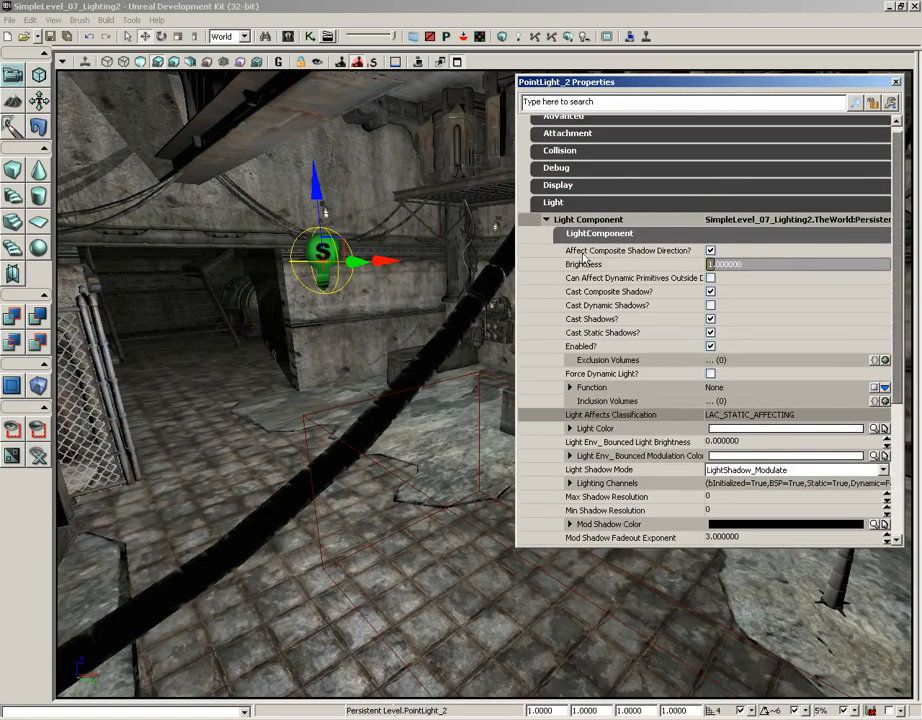
{"action": "left_click", "coordinate": [590, 234]}
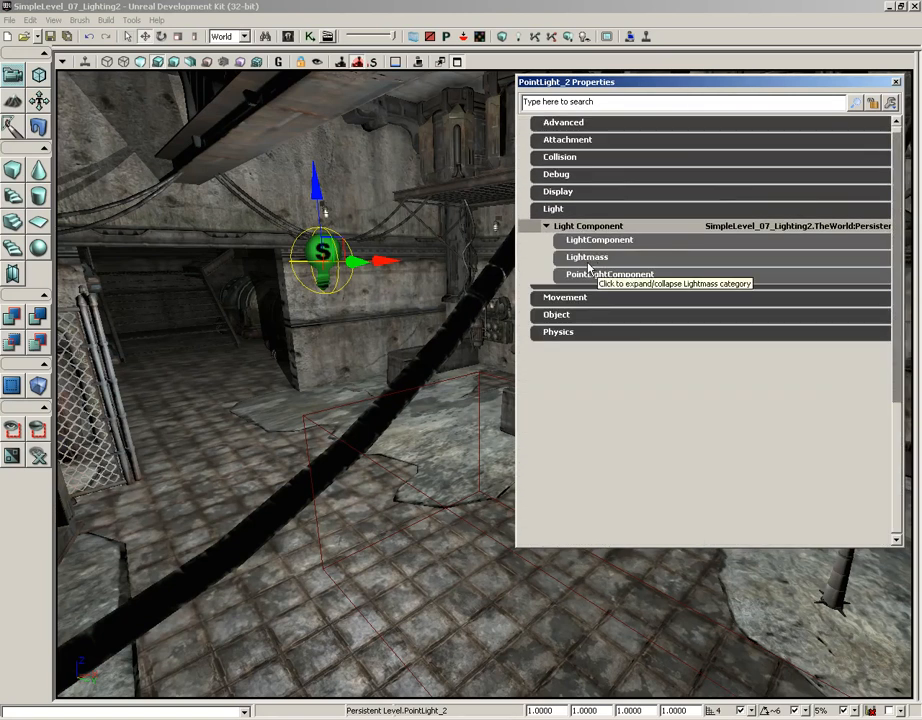
{"action": "left_click", "coordinate": [587, 258]}
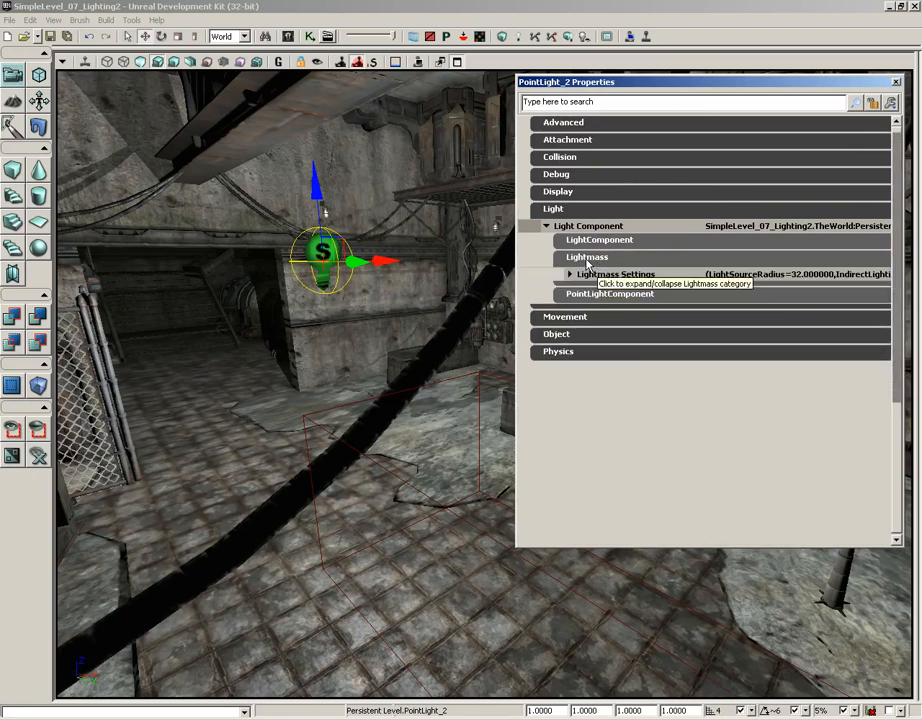
{"action": "left_click", "coordinate": [596, 276]}
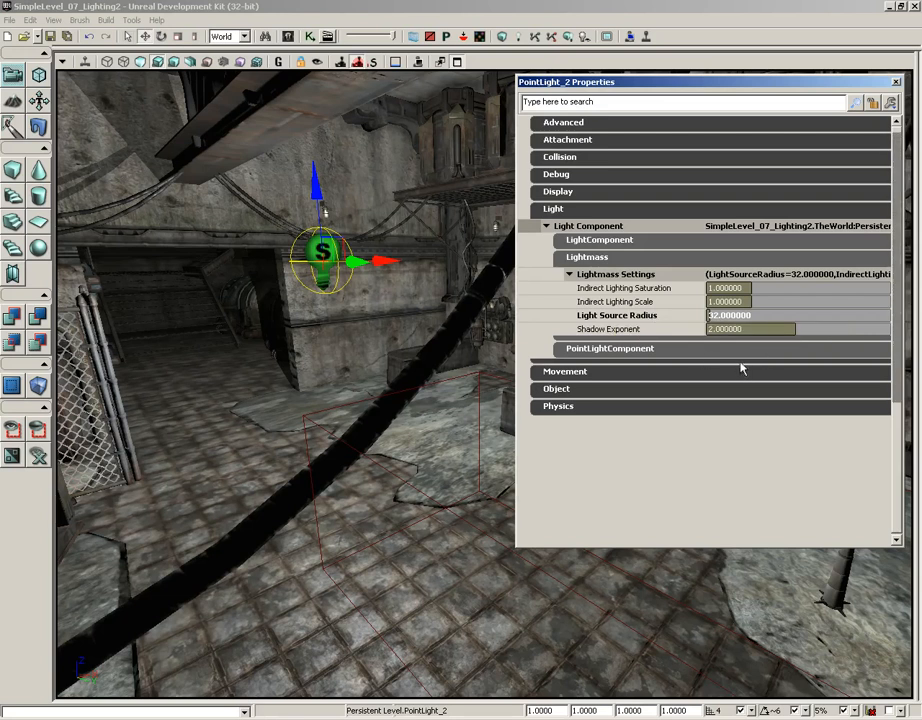
Step: Set the point light's Light Source Radius to 64 and collapse the Lightmass category
{"action": "left_click", "coordinate": [725, 315]}
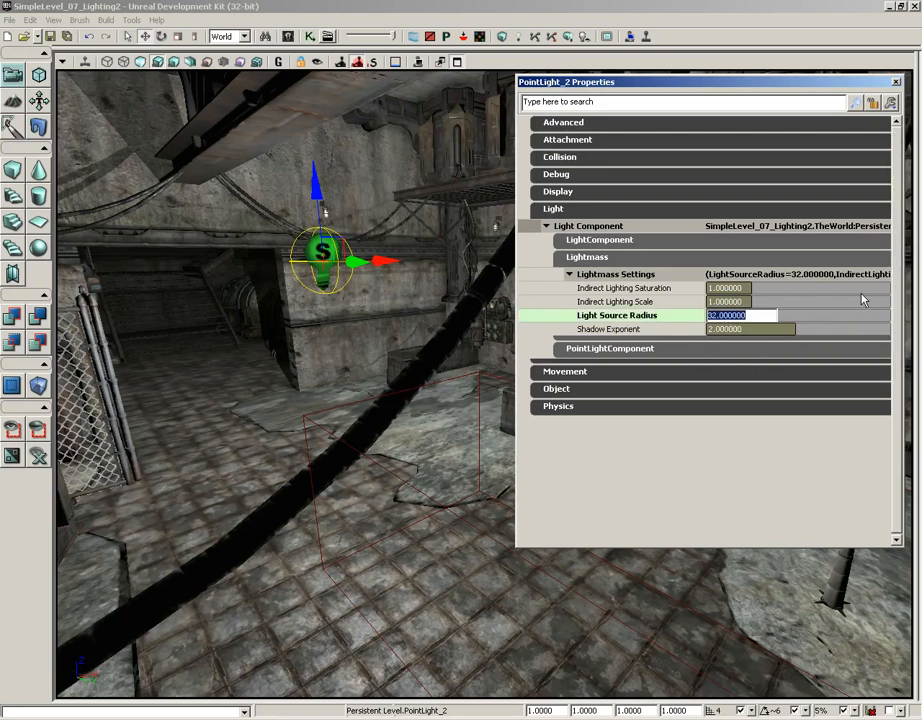
{"action": "type", "text": "64"}
{"action": "key", "text": "Return"}
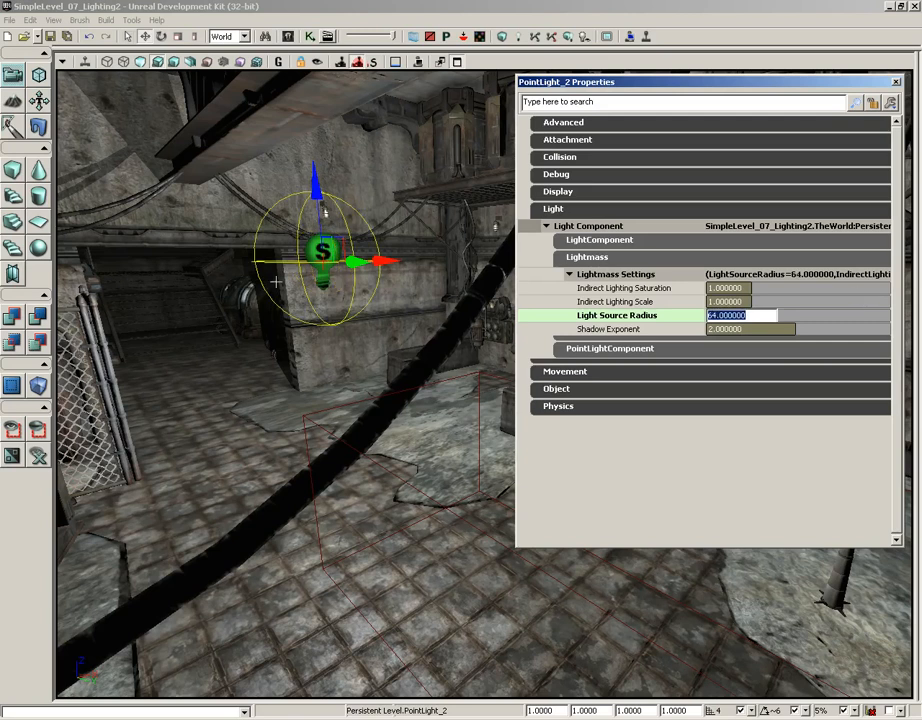
{"action": "left_click_drag", "start_coordinate": [300, 335], "coordinate": [119, 352]}
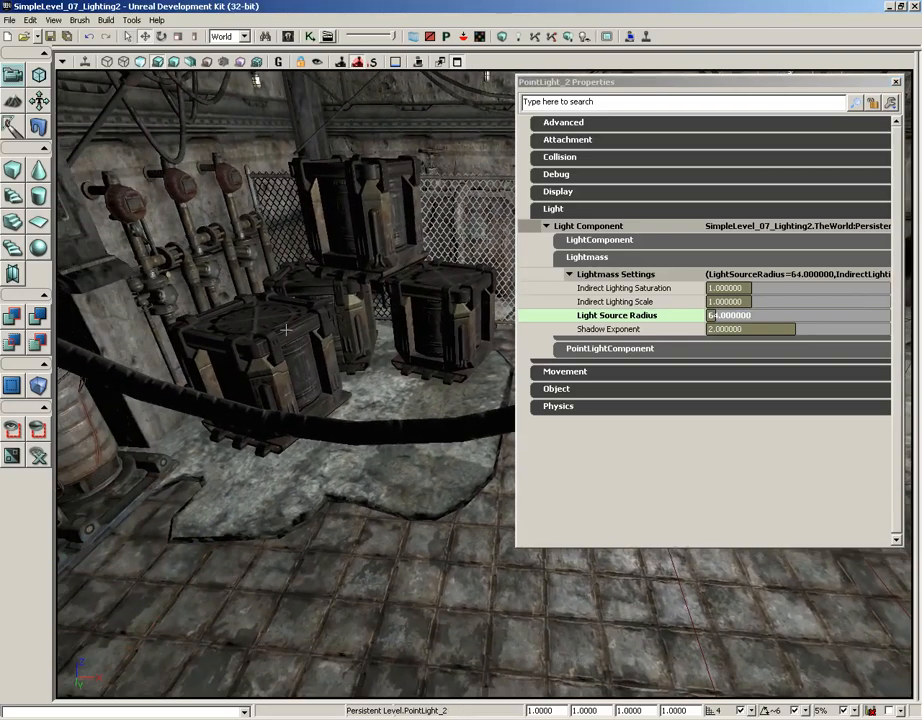
{"action": "right_click_drag", "start_coordinate": [313, 315], "coordinate": [393, 352]}
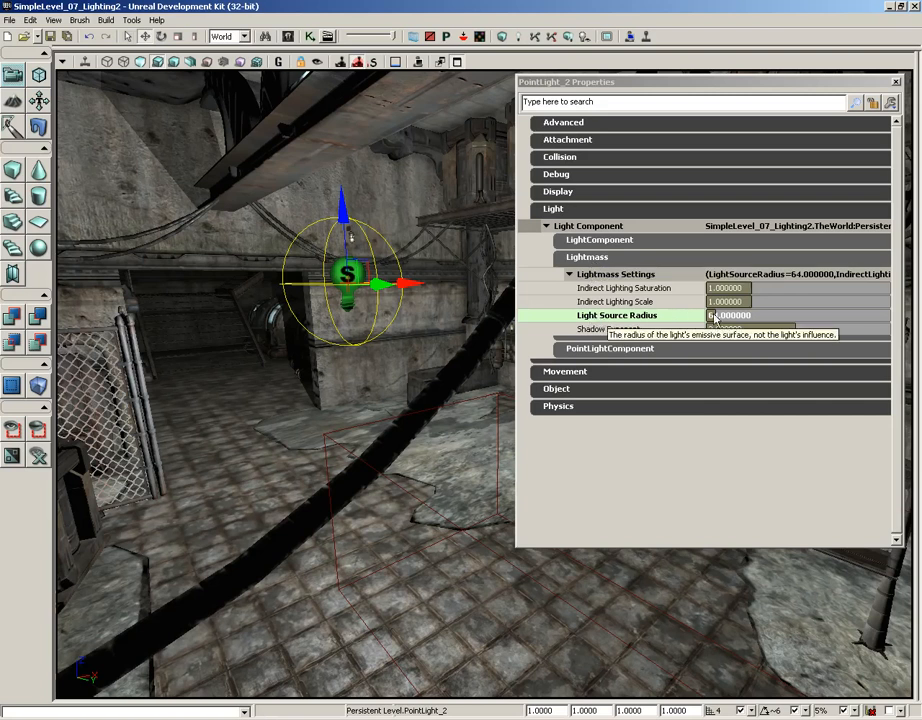
{"action": "left_click", "coordinate": [588, 258]}
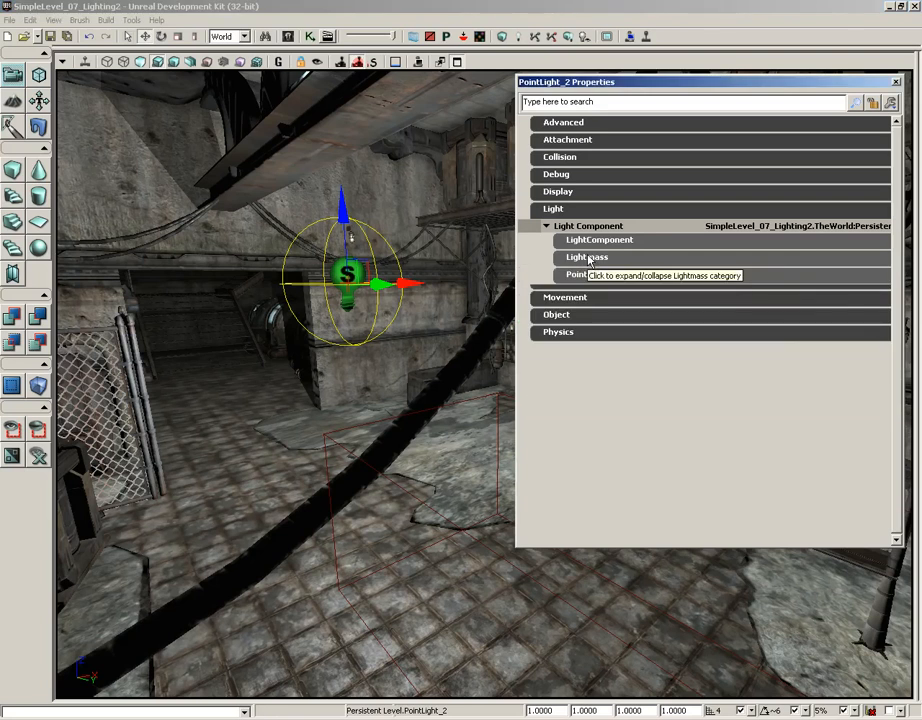